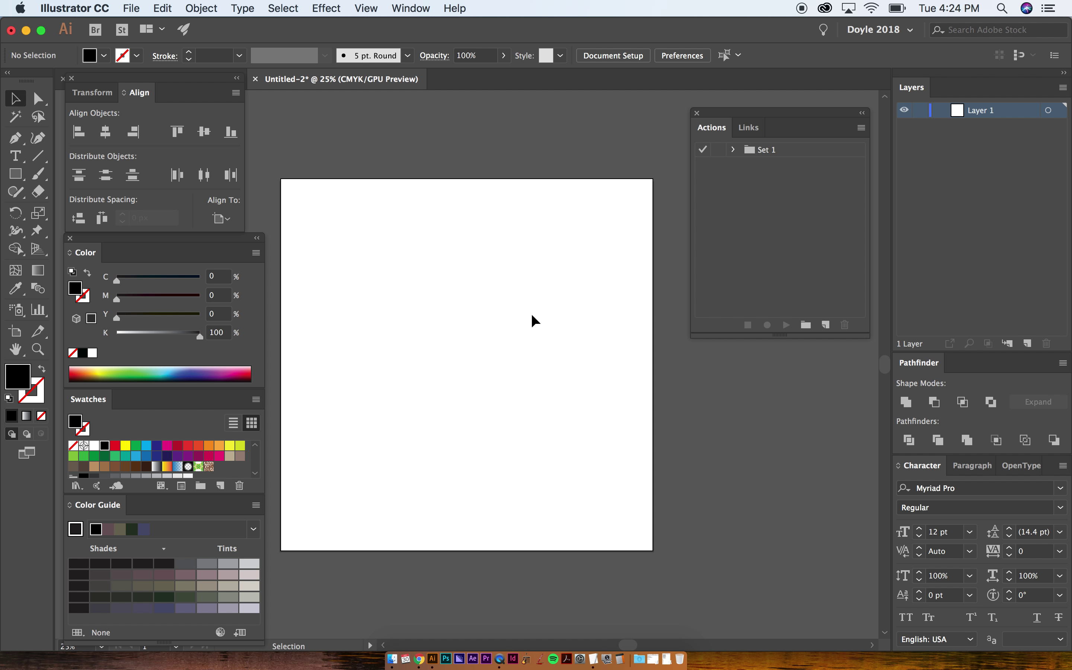
Glance at the Facebook group page, then return to the blank Illustrator document.
key(super+Tab)
key(super+Tab)
scroll(513, 411, down, 3)
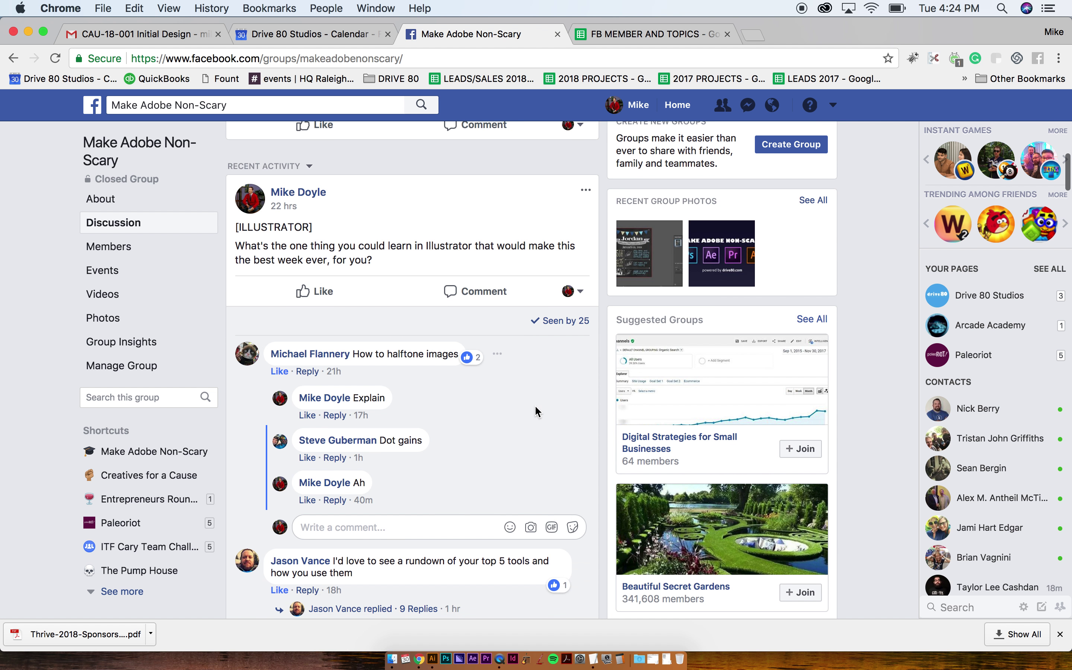
key(super+Tab)
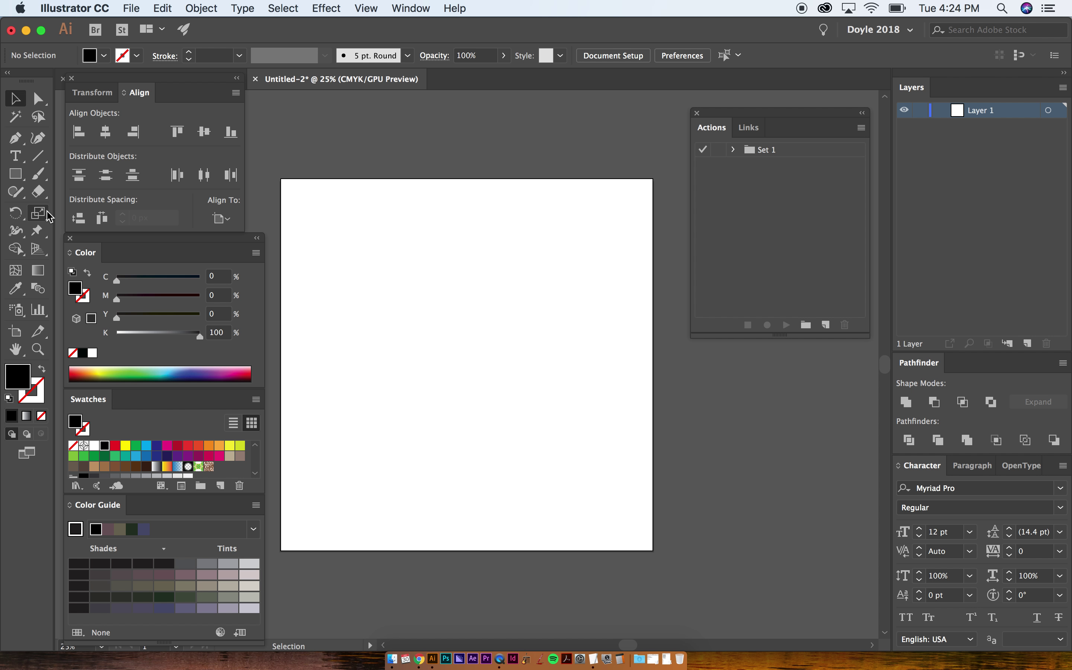
Draw a large hexagon with the Polygon tool, centre it on the artboard and fill it white.
click(22, 177)
drag(30, 178, 63, 229)
drag(380, 263, 483, 378)
key(v)
drag(395, 282, 480, 374)
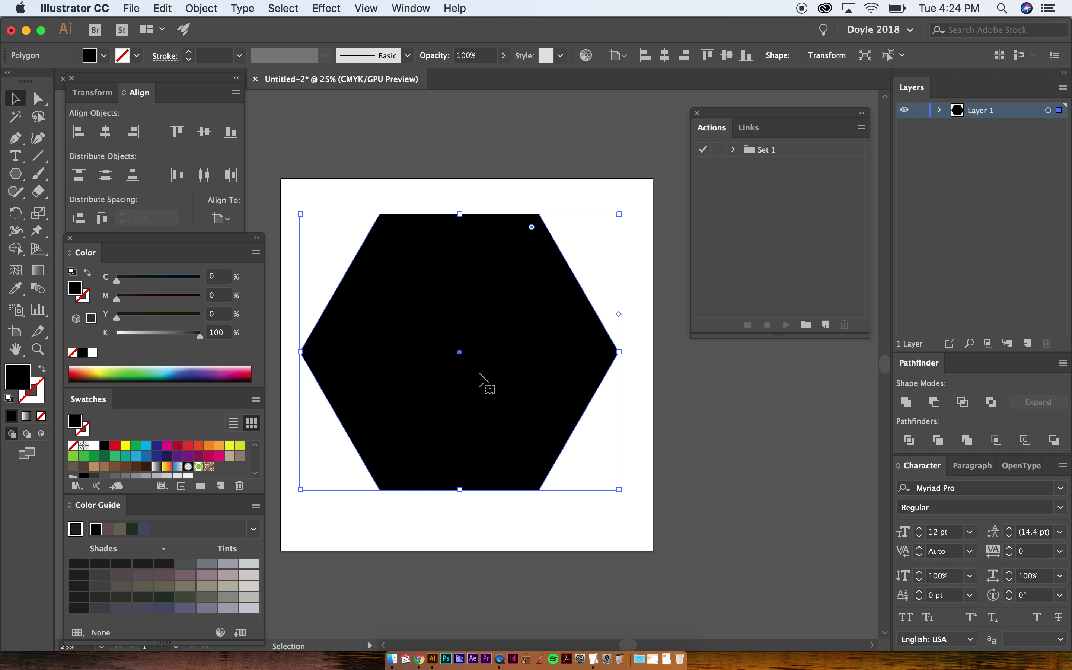
click(93, 446)
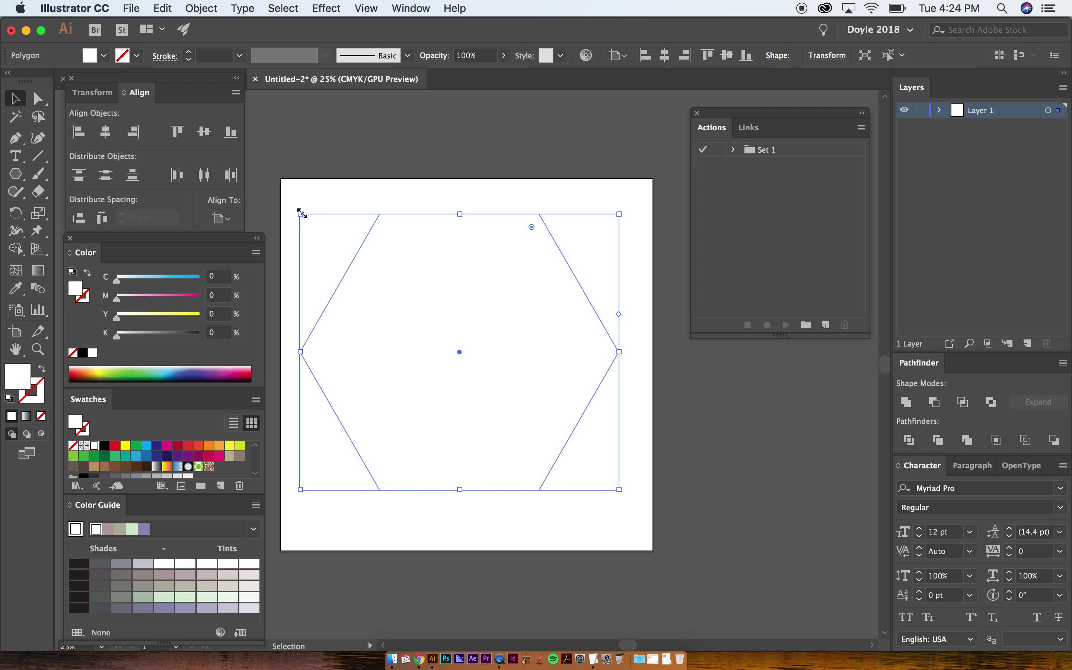
Scale a smaller hexagon copy from the centre, hide the large one, and select the small one.
drag(302, 213, 403, 302)
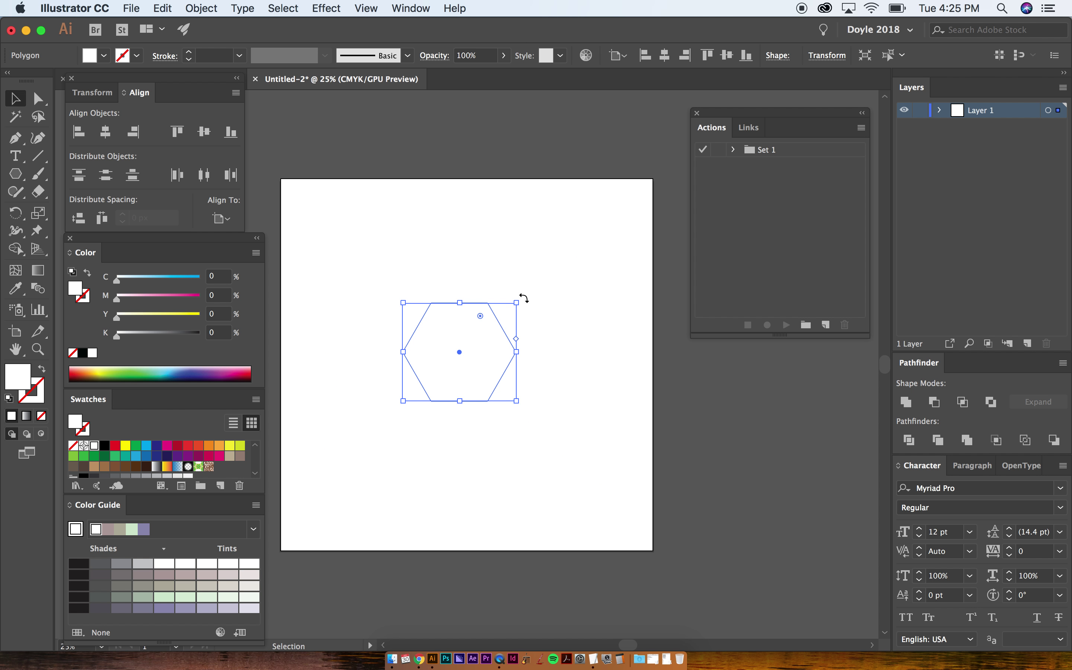
key(super+z)
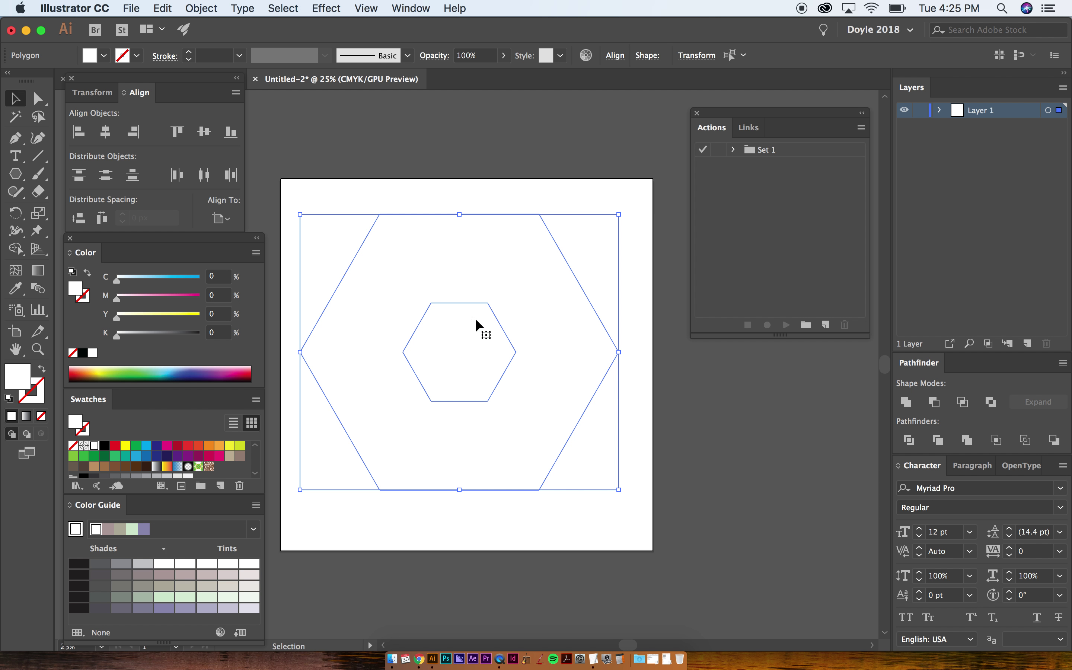
key(Delete)
click(468, 354)
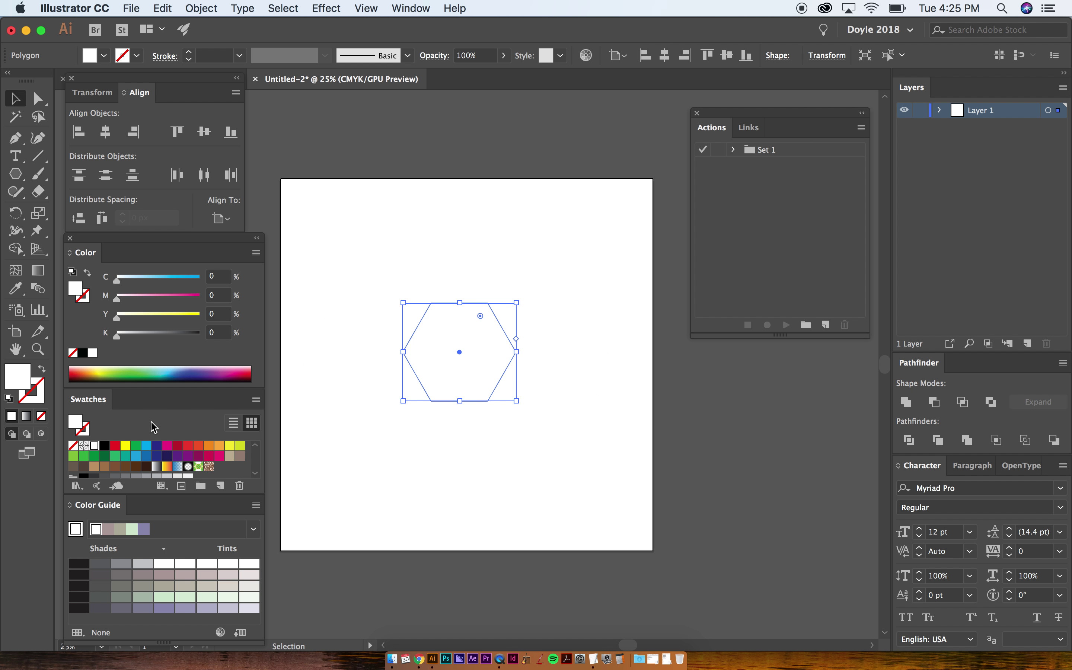
Fill the small hexagon with dark grey #262626.
double_click(76, 424)
drag(351, 354, 330, 401)
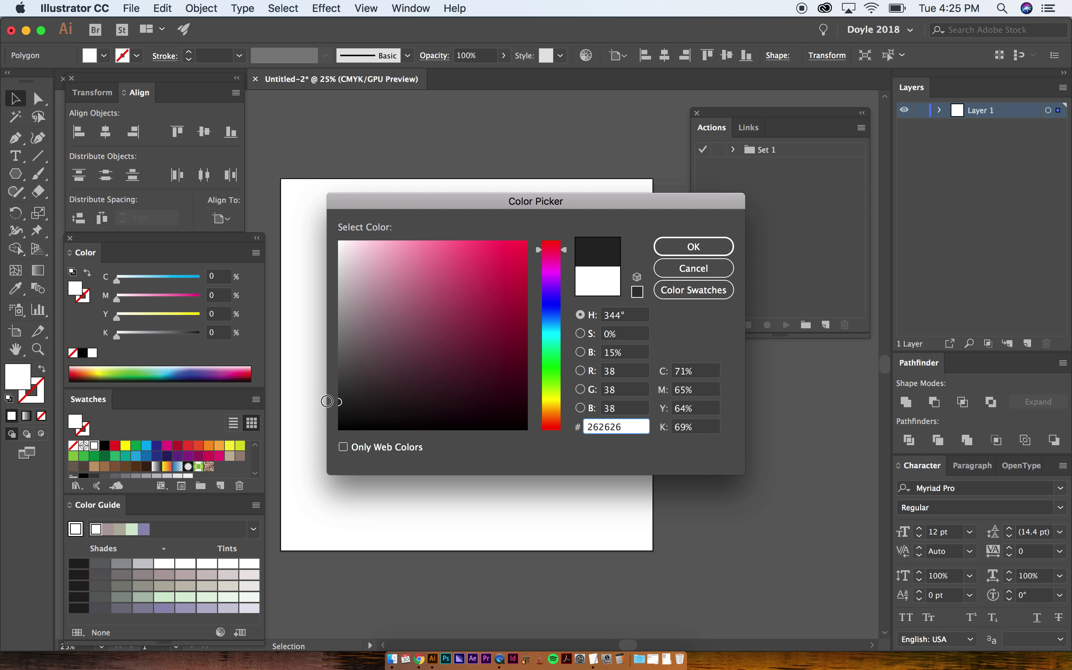
click(679, 251)
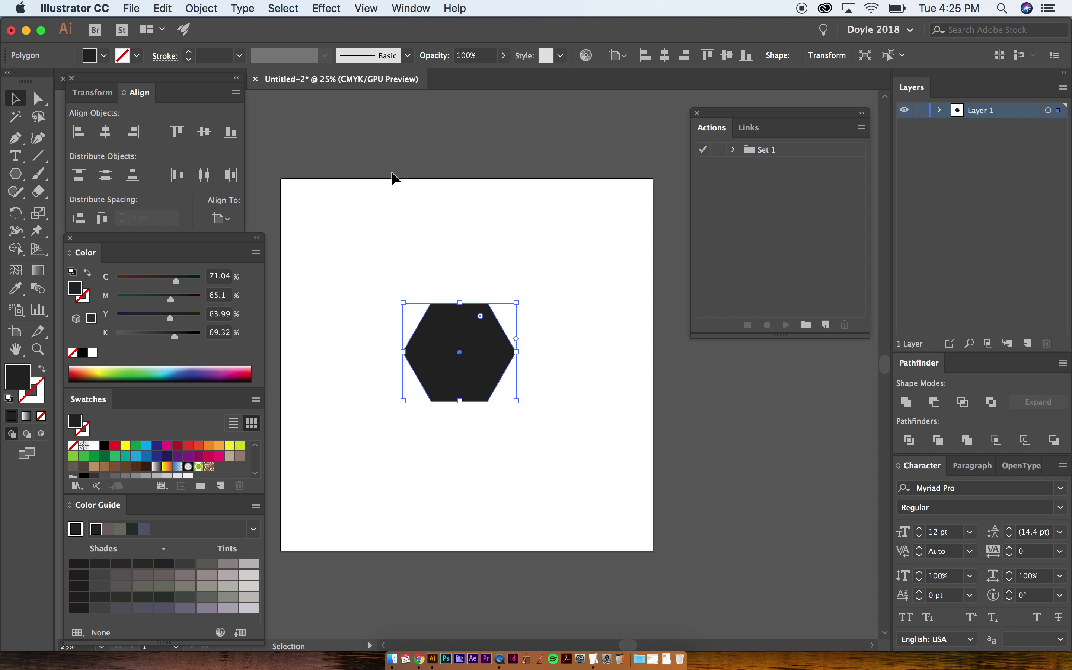
Show the hidden large hexagon and blend both hexagons with Object > Blend > Make.
key(super+d)
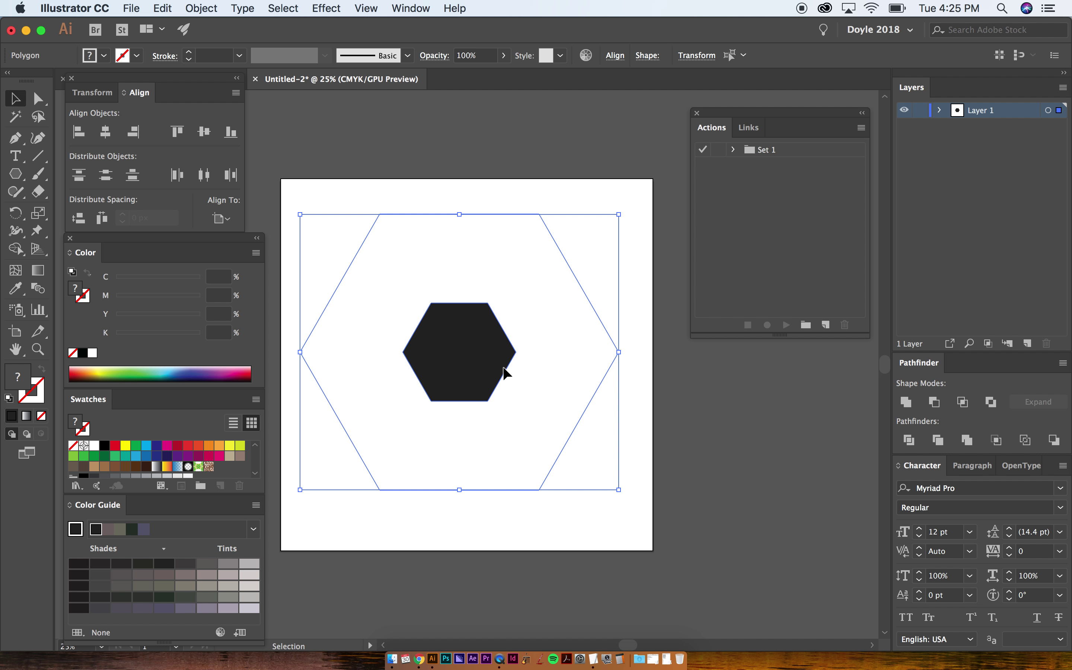
click(198, 9)
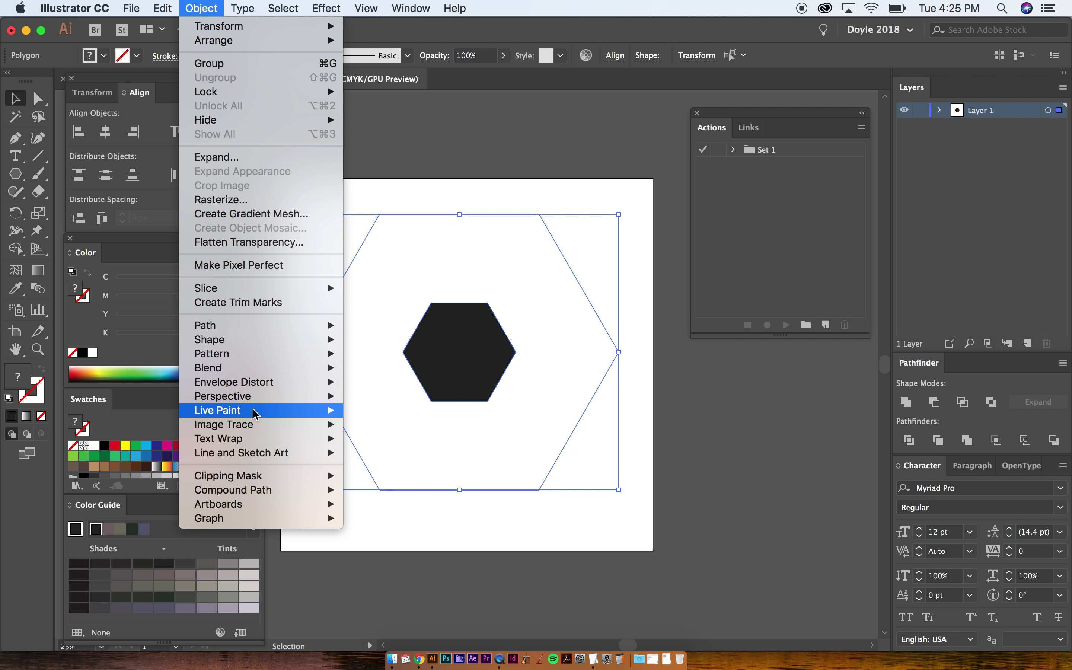
mouse_move(242, 371)
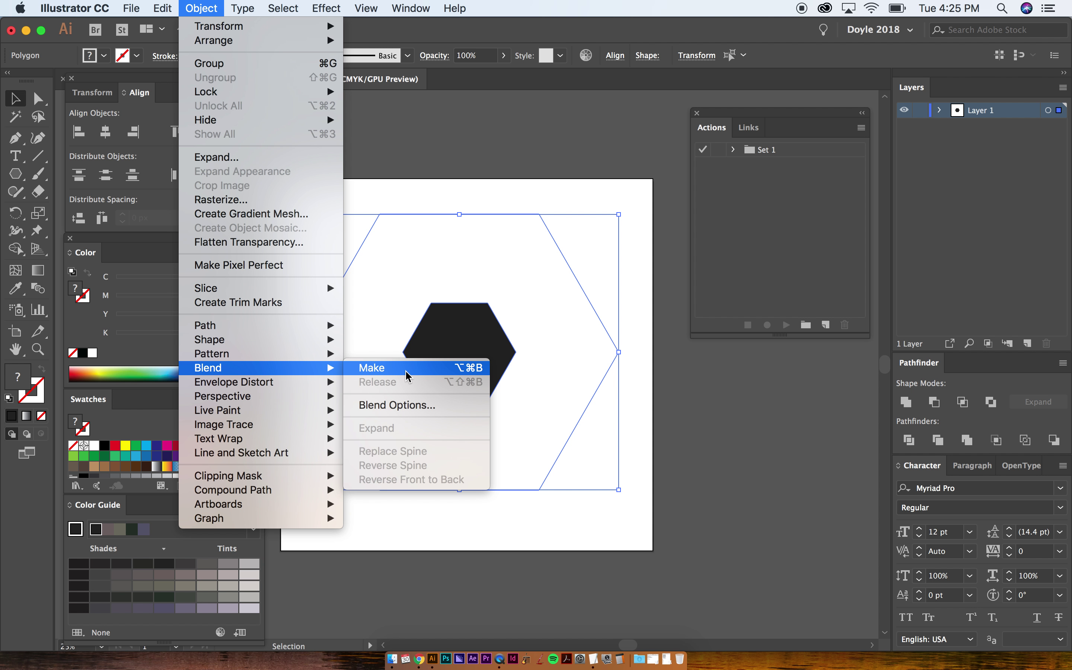
click(430, 371)
click(672, 403)
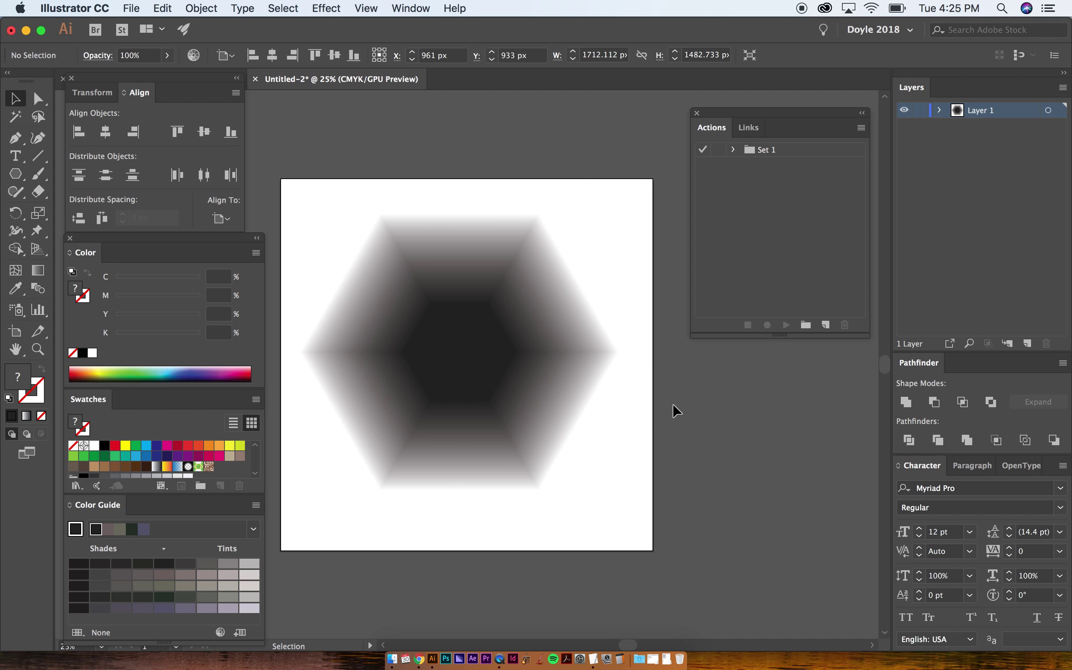
click(444, 331)
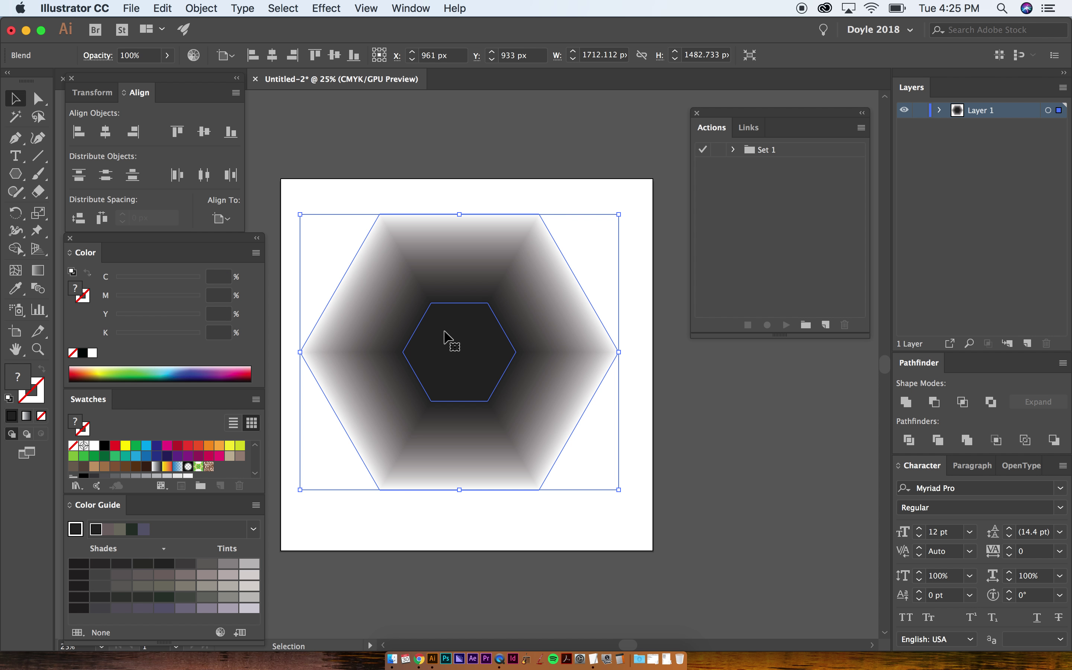
Apply Effect > Pixelate > Color Halftone with a new Max. Radius to the hexagon blend.
click(327, 8)
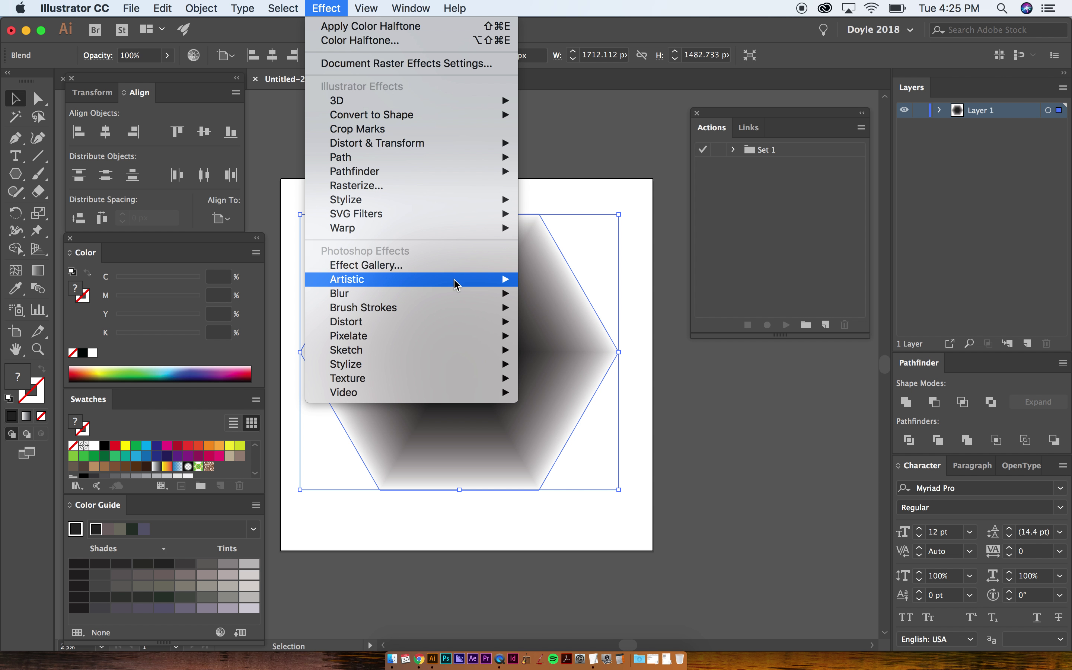
mouse_move(452, 337)
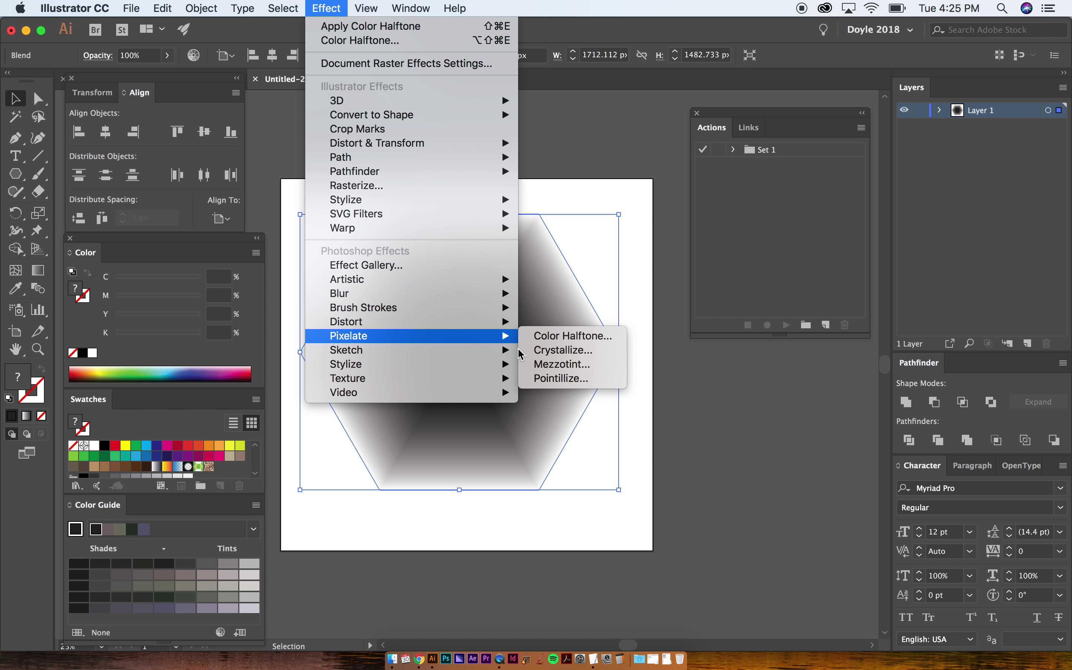
click(550, 339)
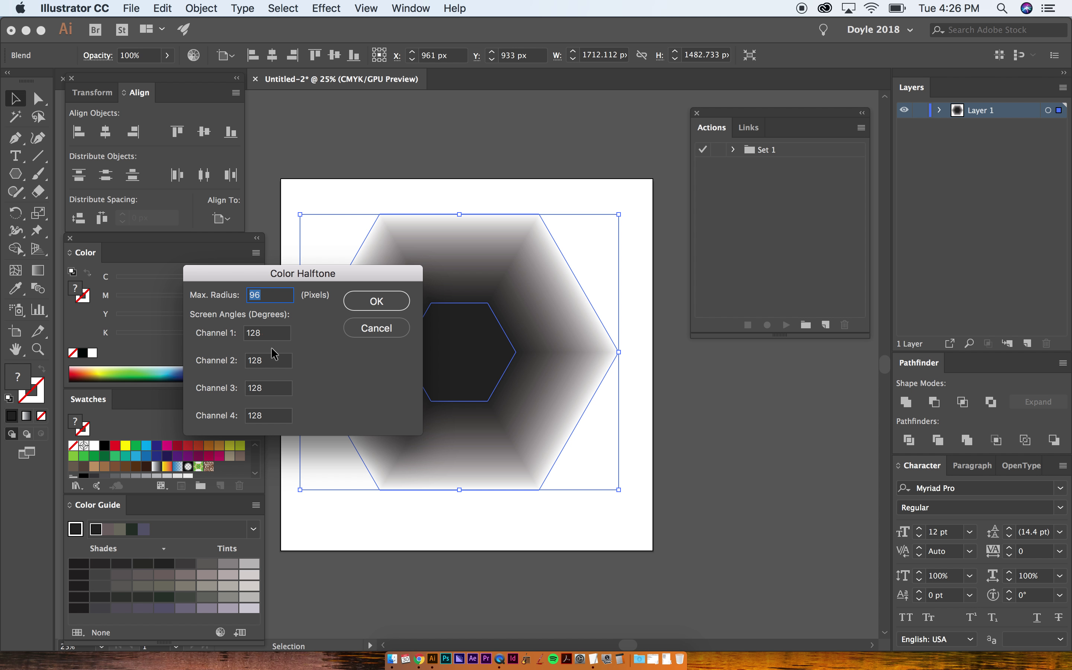
click(275, 300)
click(374, 303)
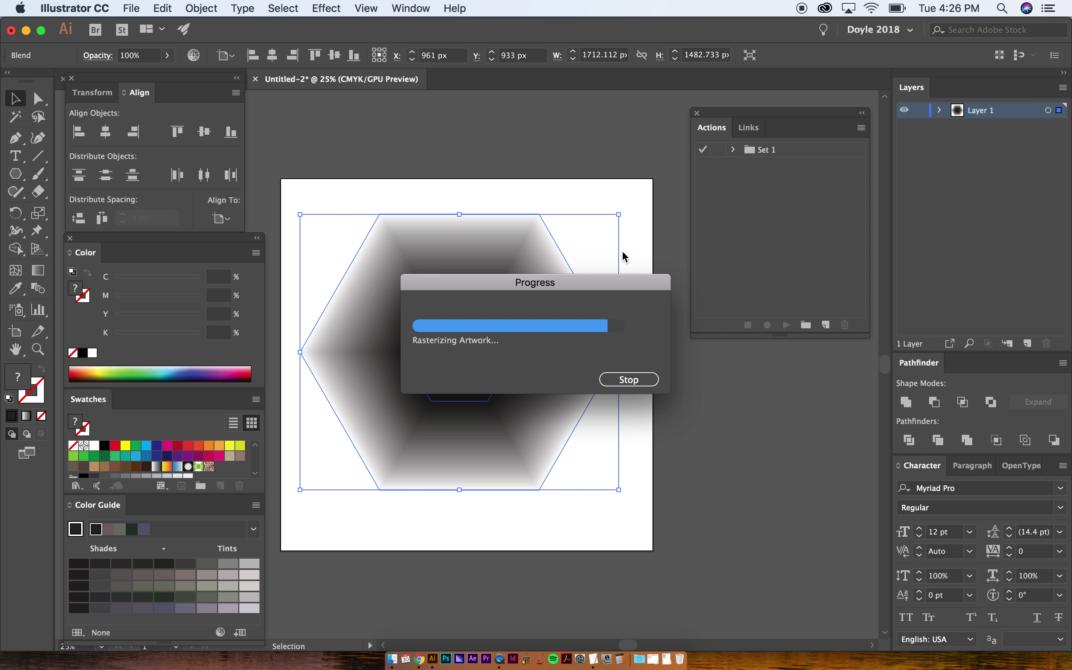
click(566, 137)
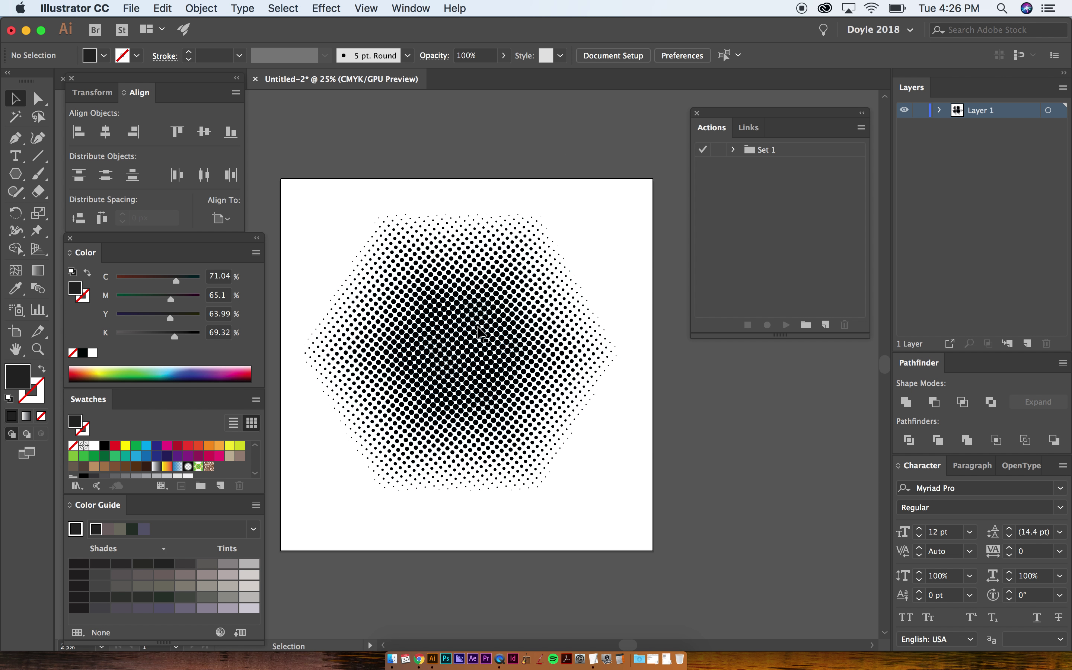
Select the halftone blend and apply Object > Expand Appearance to make it an embedded image.
key(super+minus)
key(super+minus)
key(super+minus)
key(super+minus)
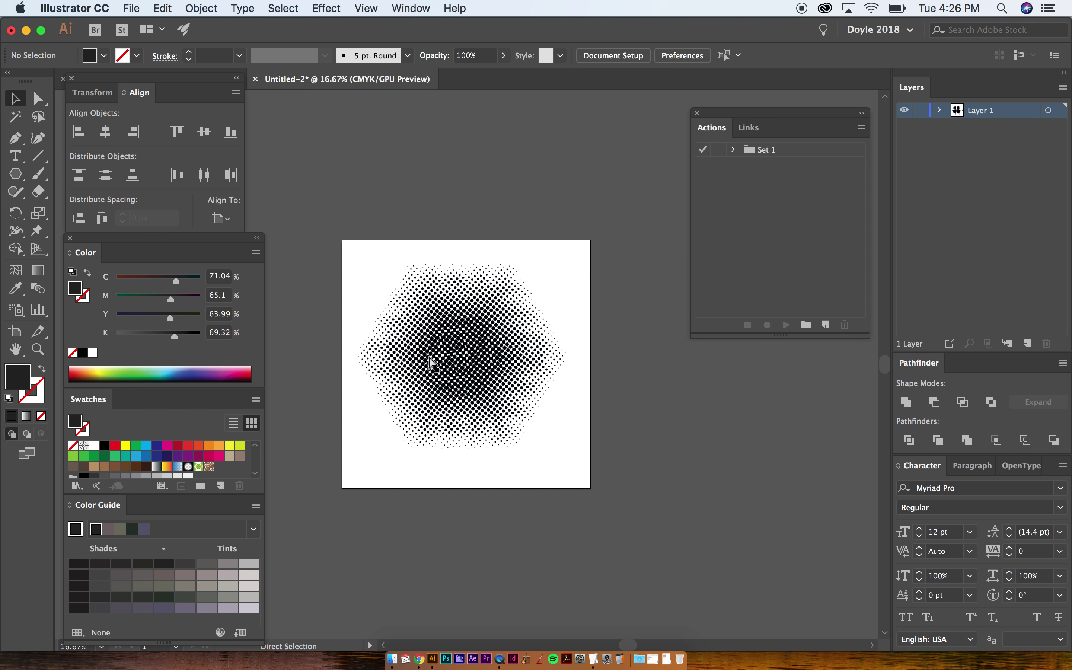
key(super+equal)
key(super+equal)
key(super+equal)
key(super+equal)
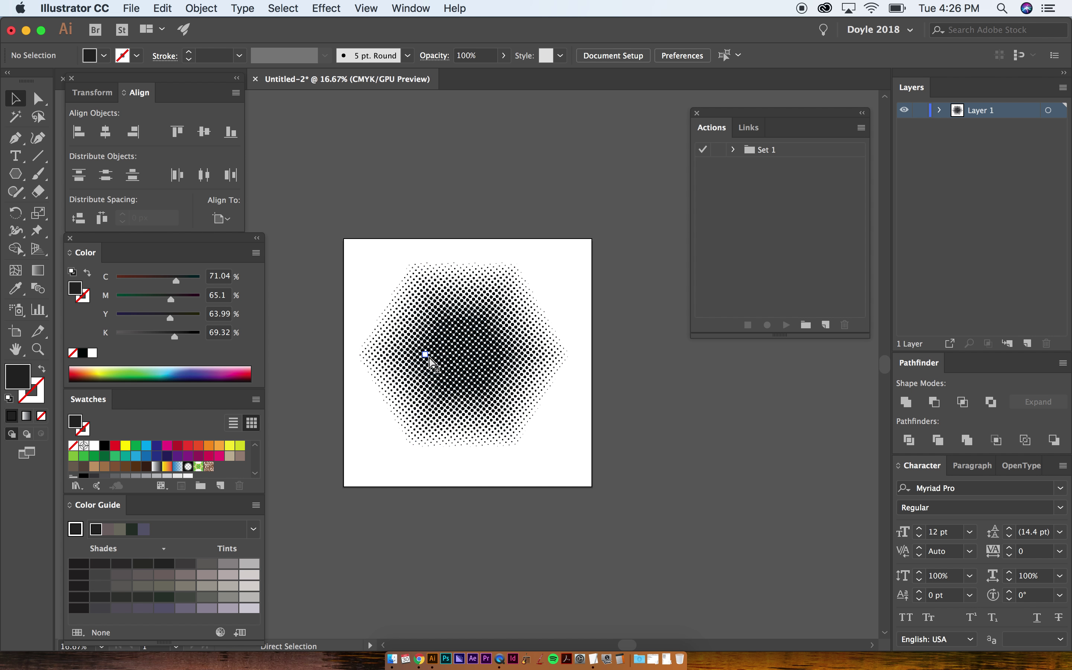
click(429, 356)
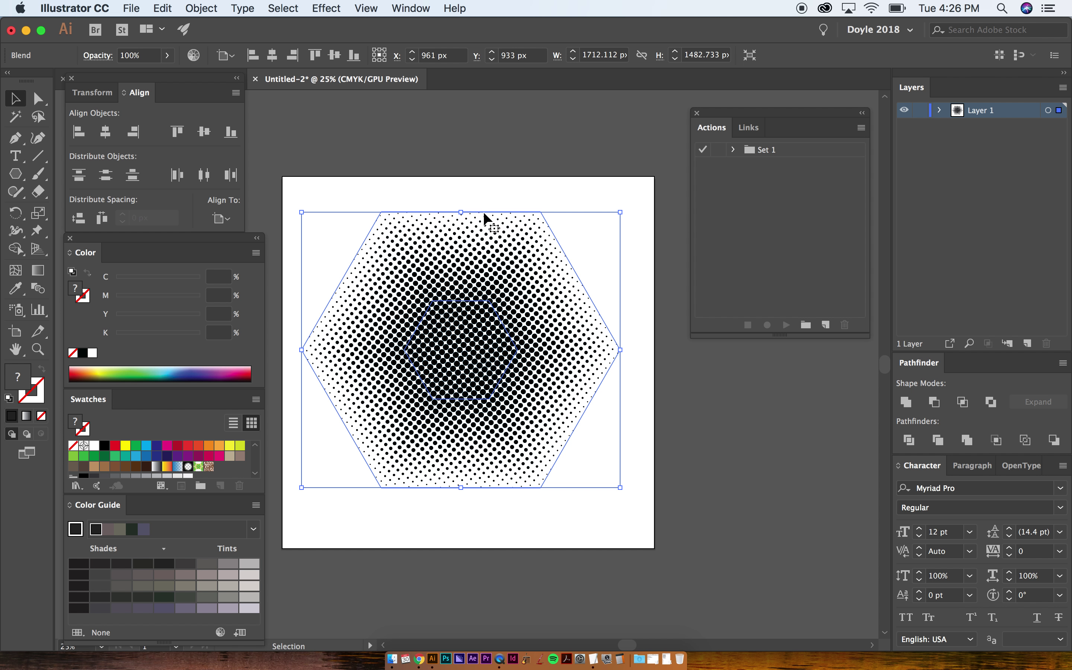
click(191, 5)
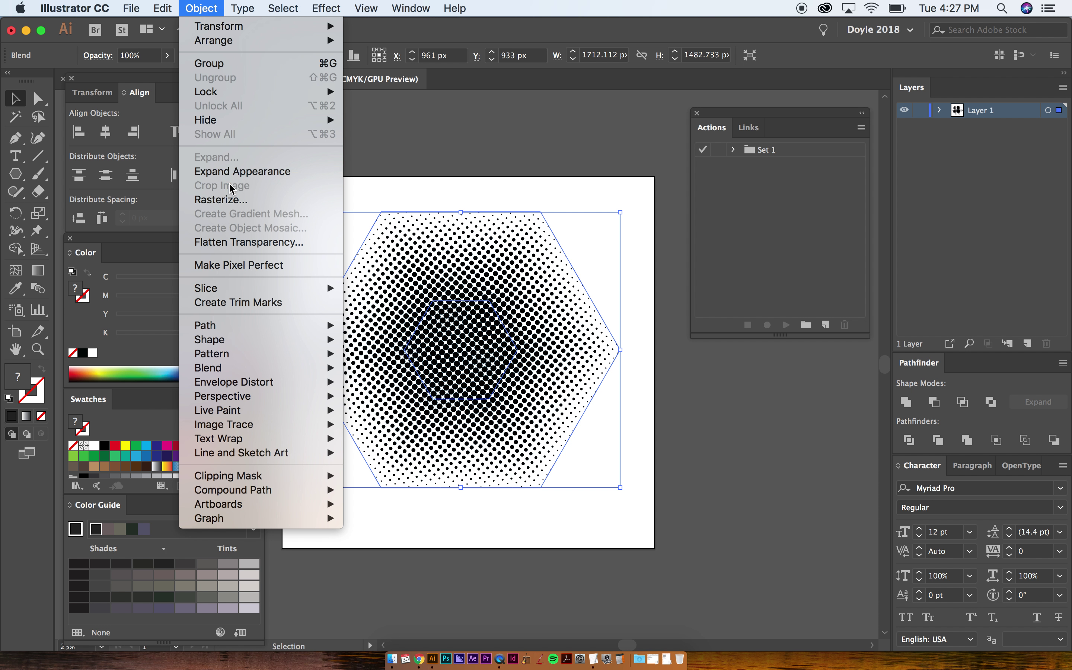
click(236, 173)
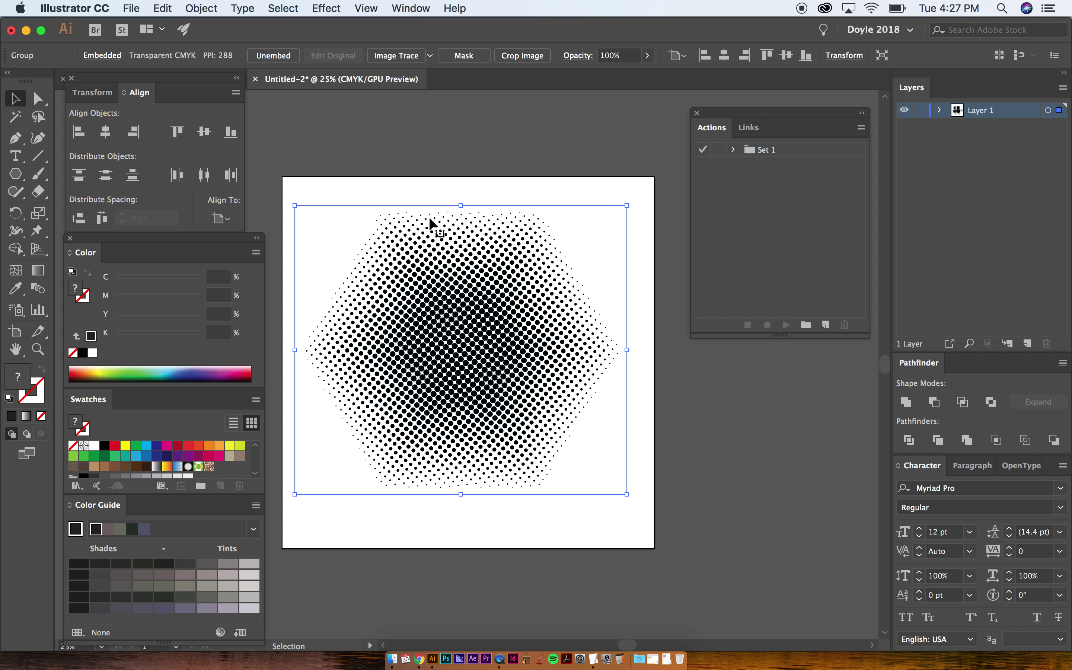
Test-move the expanded halftone image, undo the move, and return to the Selection tool.
key(a)
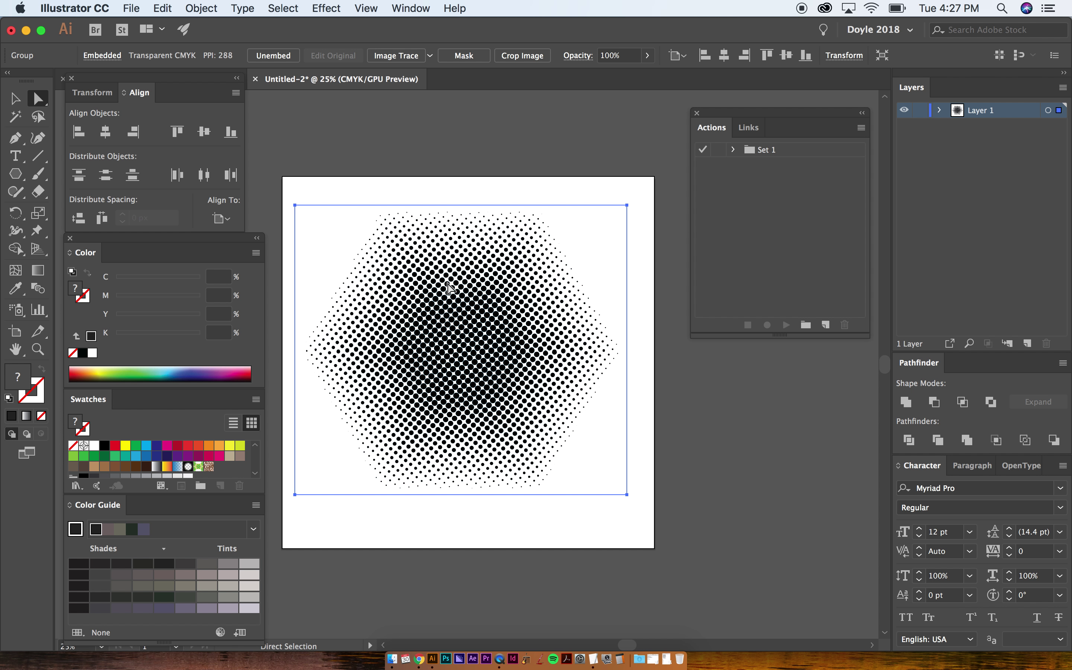
key(v)
drag(418, 280, 620, 407)
key(super+z)
key(super+z)
key(v)
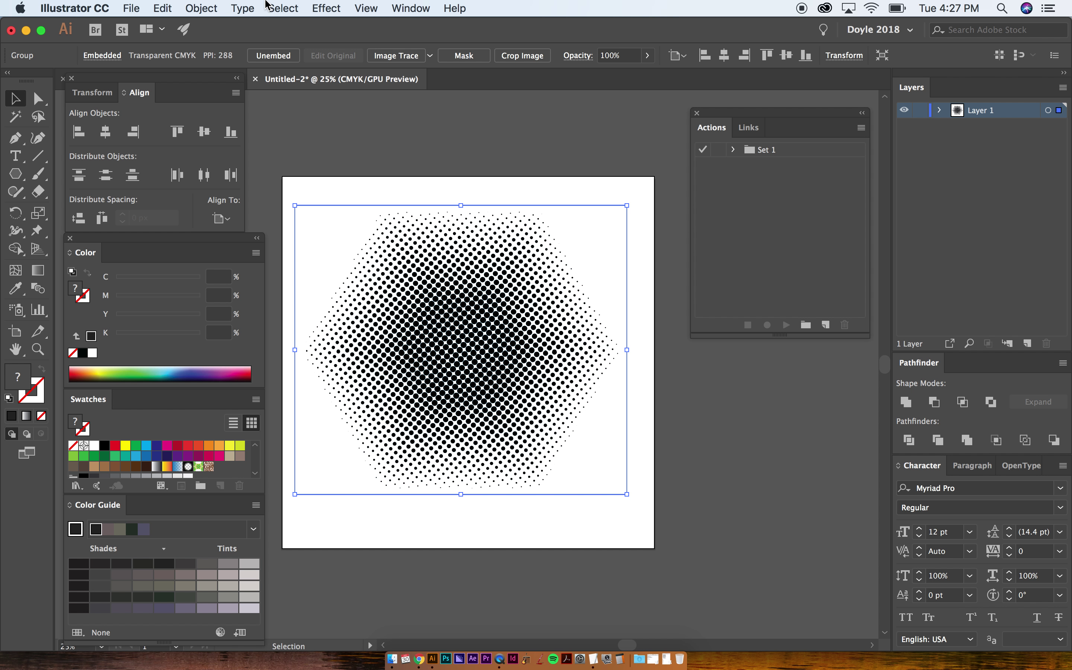
click(407, 6)
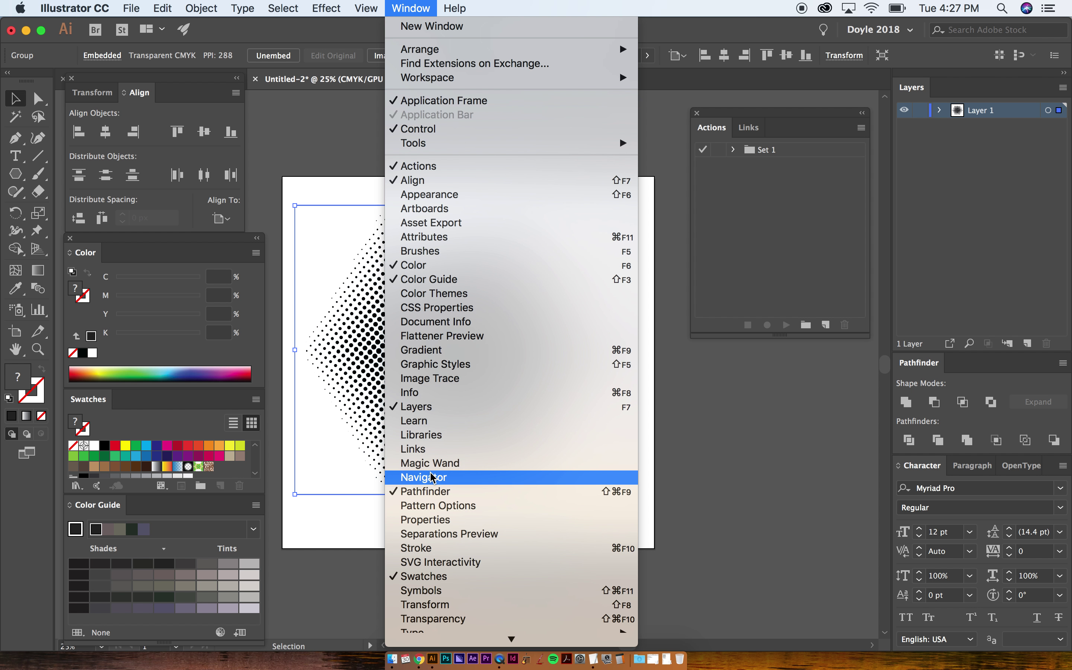
Image Trace the halftone in Black and White with the threshold lowered to about 4.
click(430, 379)
click(651, 163)
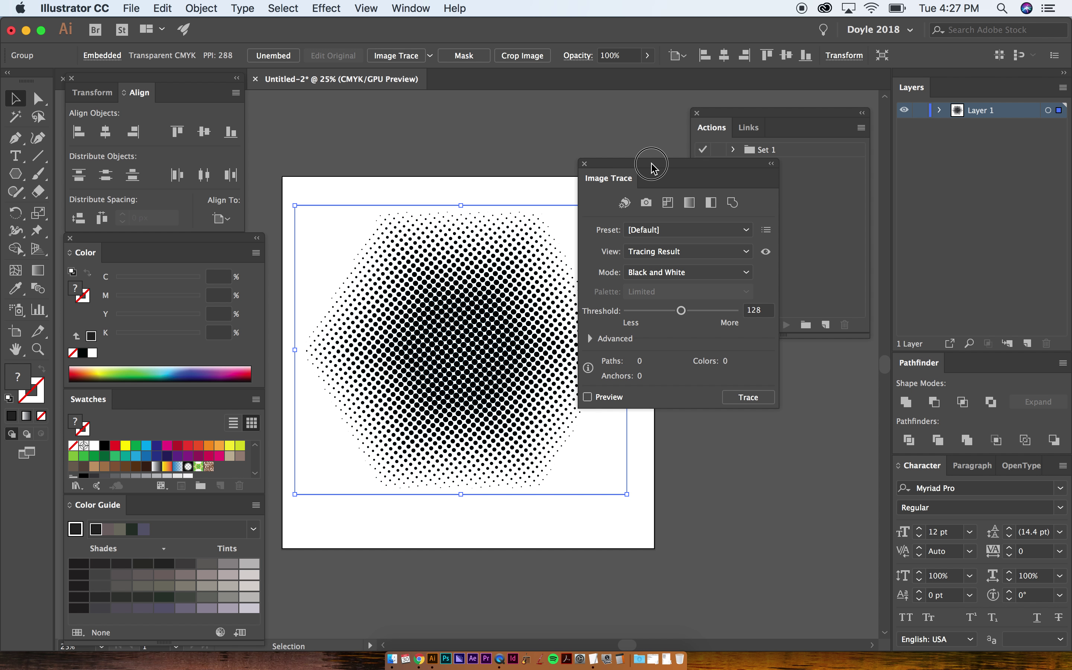
drag(652, 167, 744, 246)
click(734, 391)
drag(733, 392, 721, 392)
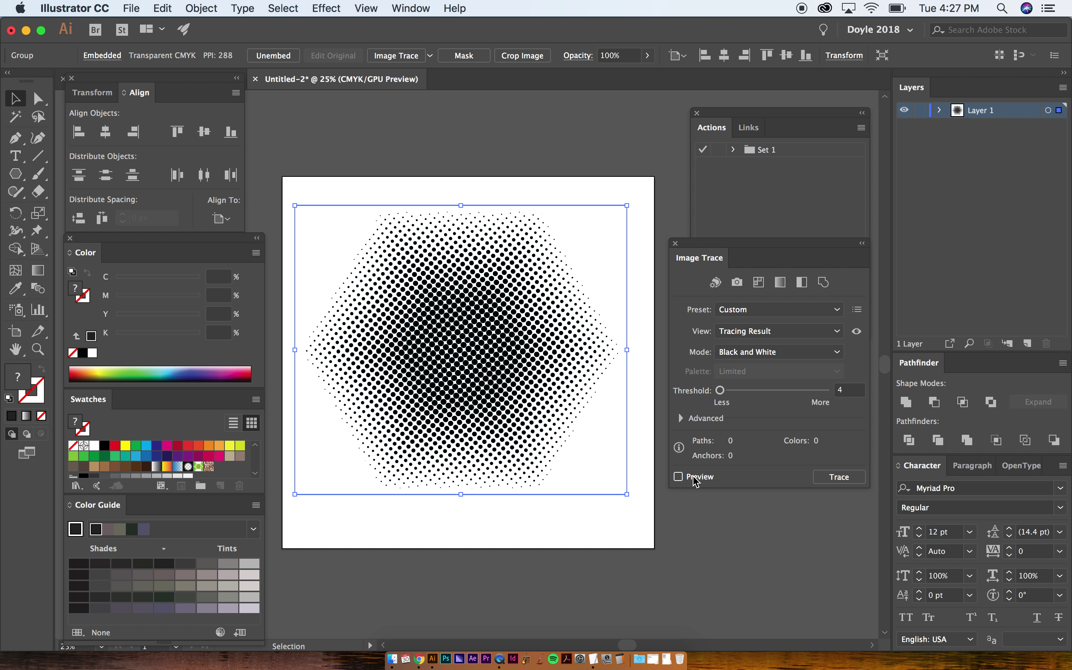
click(679, 478)
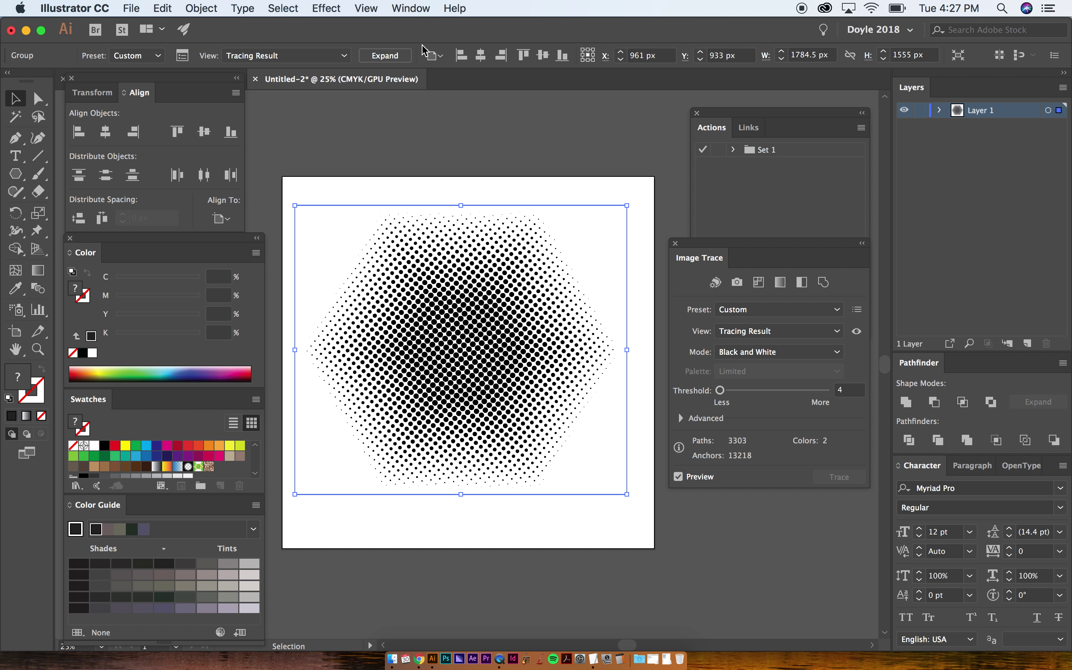
Expand the trace result into editable vector paths and deselect it.
click(385, 55)
key(a)
click(443, 310)
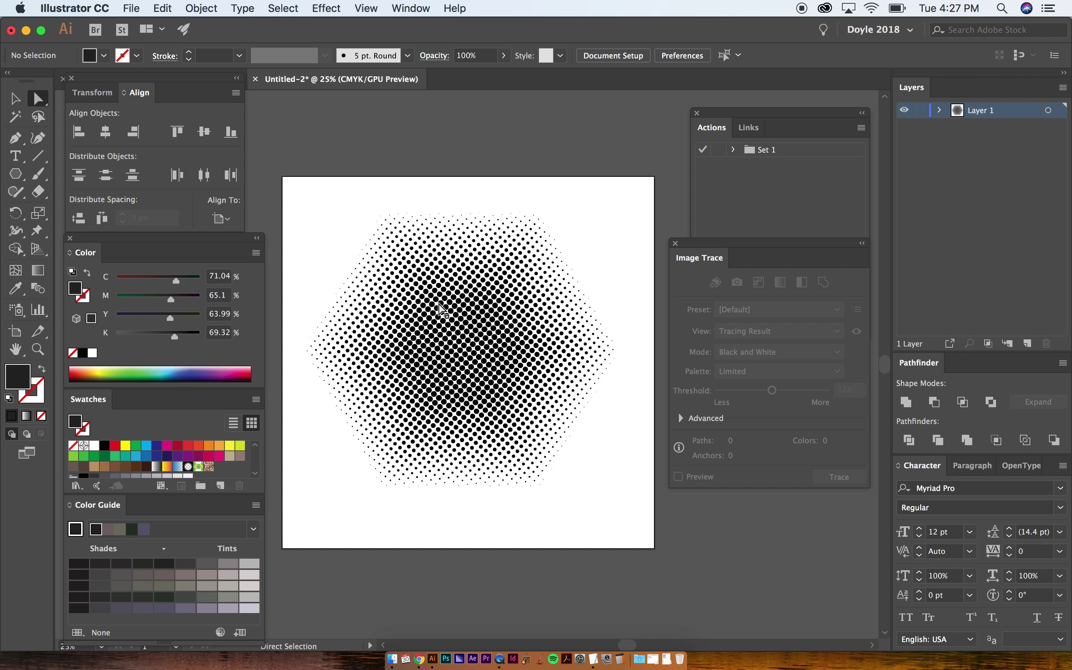
Inspect the expanded dots, selecting a single dot and then the whole group while zooming in.
click(443, 310)
click(445, 181)
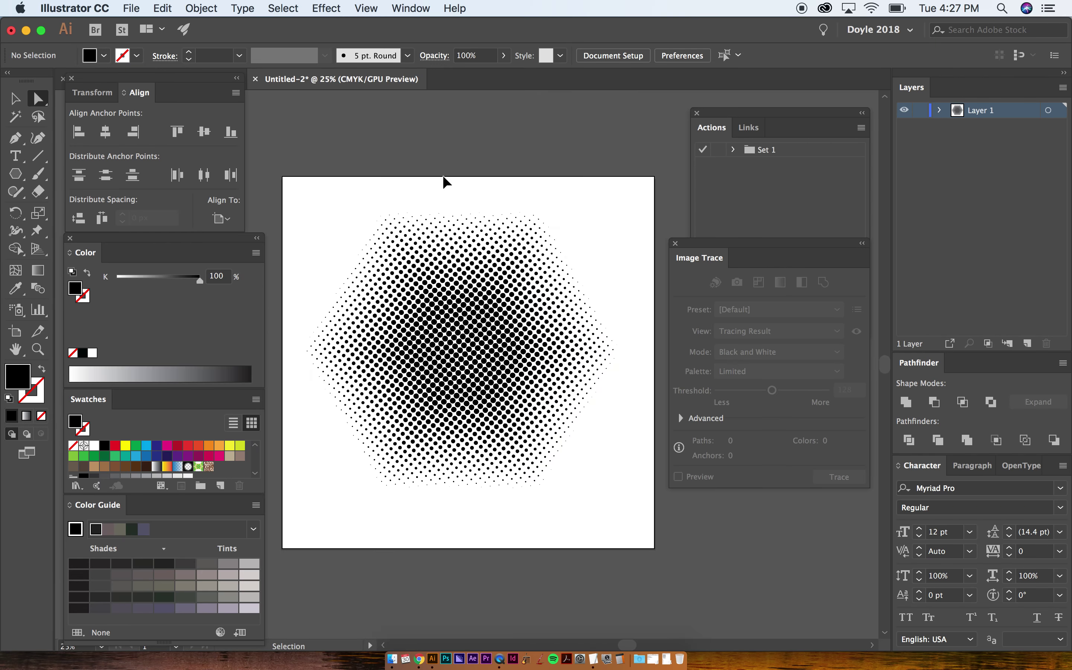
key(super+1)
super+click(484, 363)
key(super+minus)
key(super+minus)
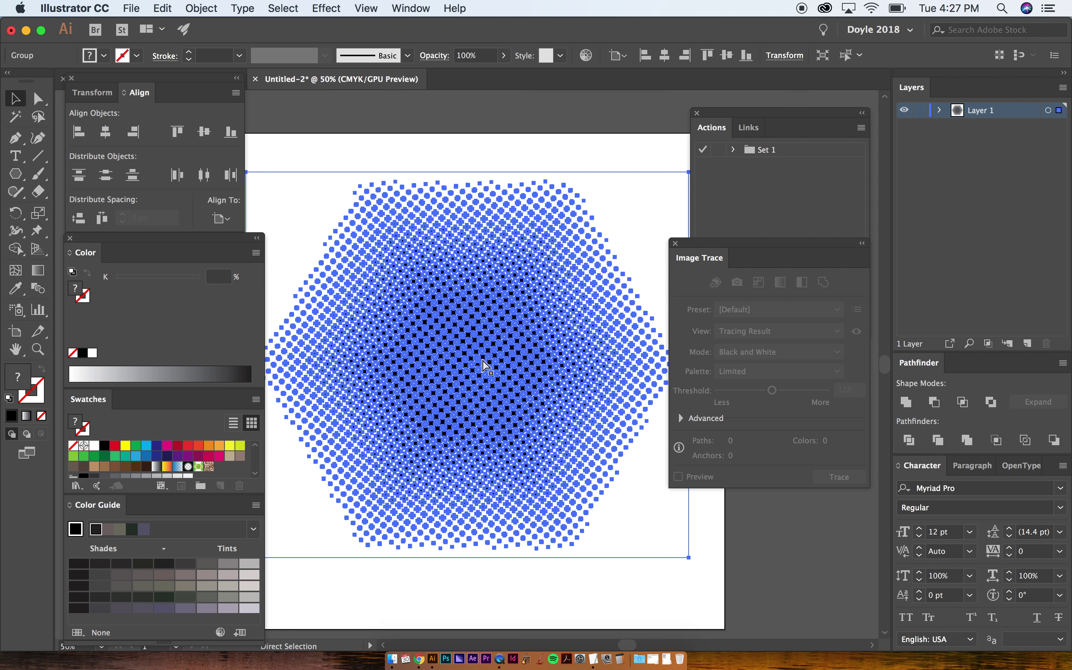
key(super+minus)
key(super+minus)
key(super+minus)
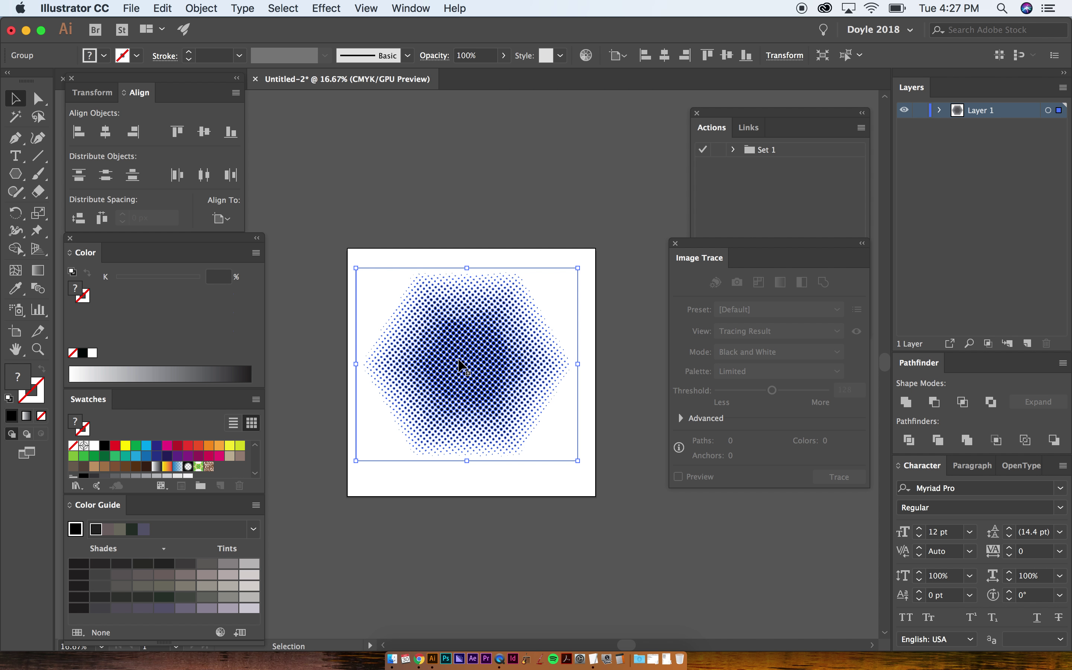
key(super+equal)
key(super+equal)
key(super+equal)
key(super+equal)
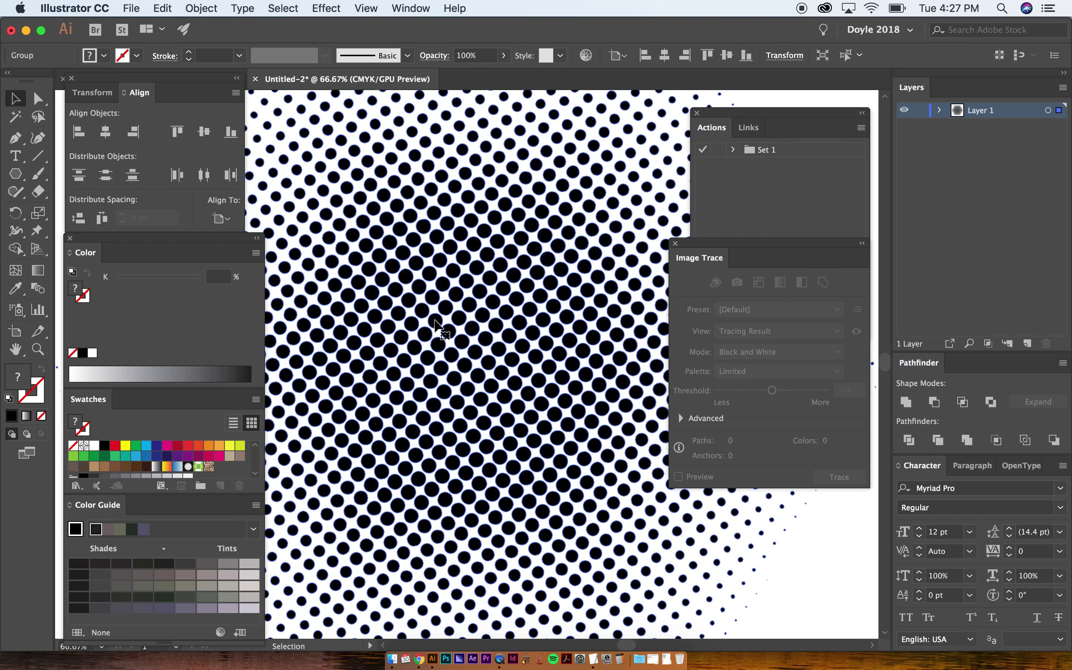
key(a)
click(447, 299)
Select one black dot as a sample with Direct Selection and open the Select menu.
click(445, 294)
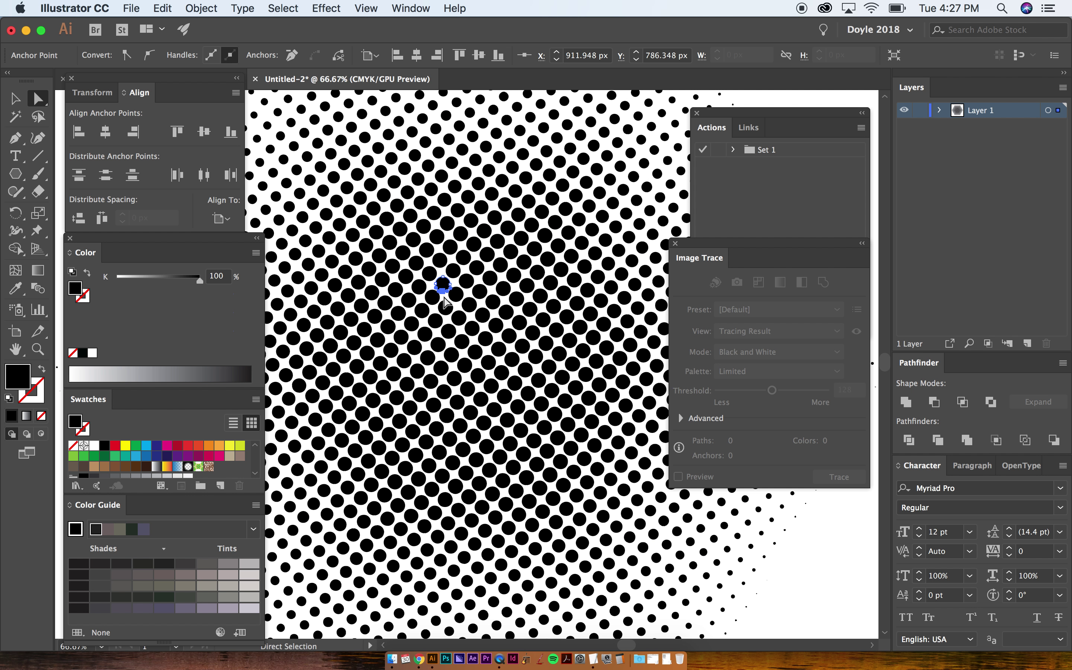
key(super+shift+a)
key(super+minus)
key(super+minus)
key(super+minus)
key(super+minus)
key(v)
key(a)
click(450, 374)
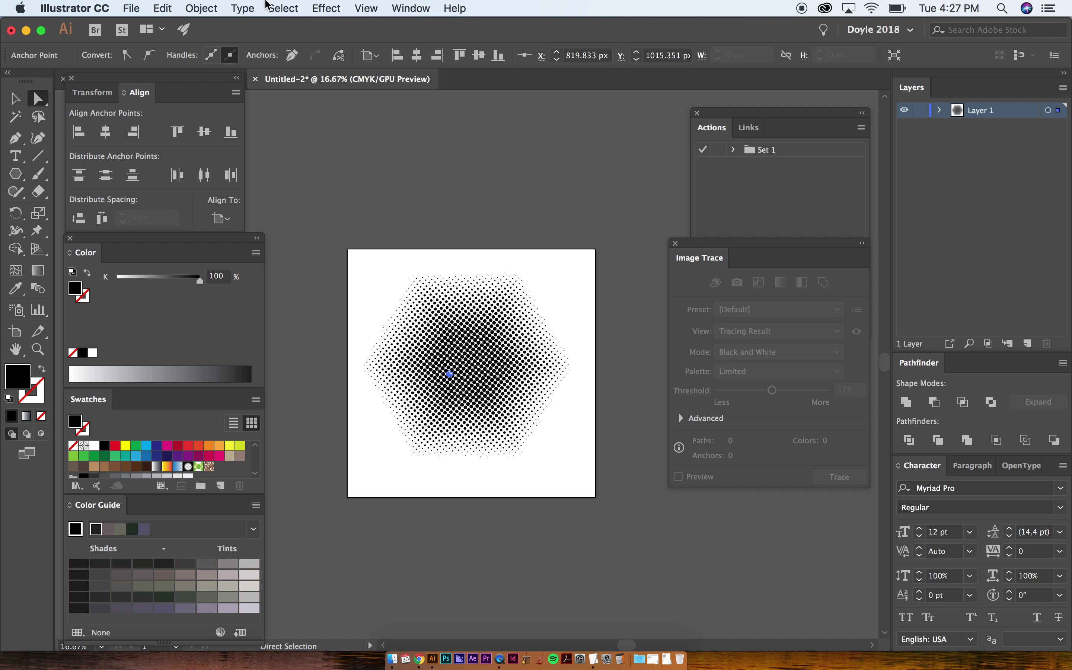
click(270, 5)
mouse_move(322, 160)
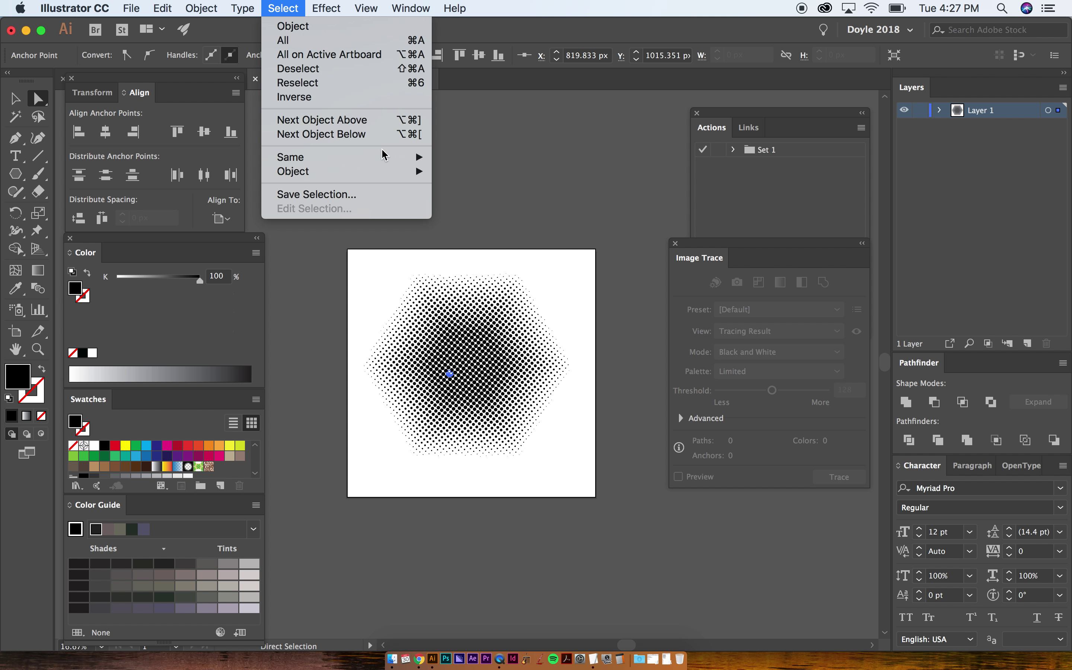
Select all same-fill black dots, move them onto a new Layer 2, and hide it.
mouse_move(384, 156)
click(469, 211)
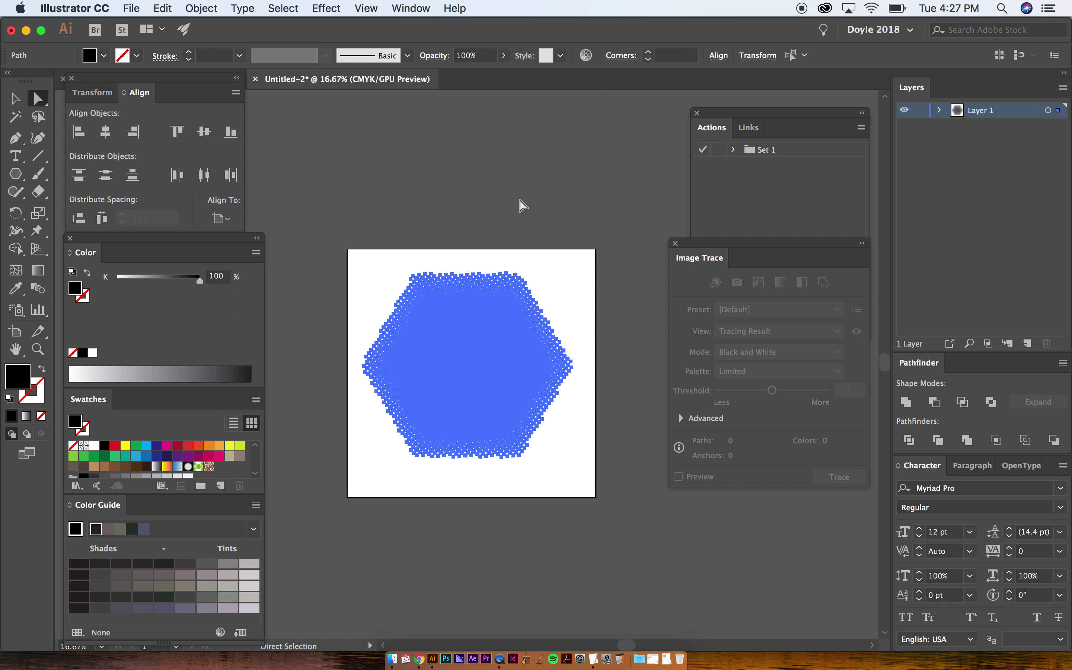
click(1024, 342)
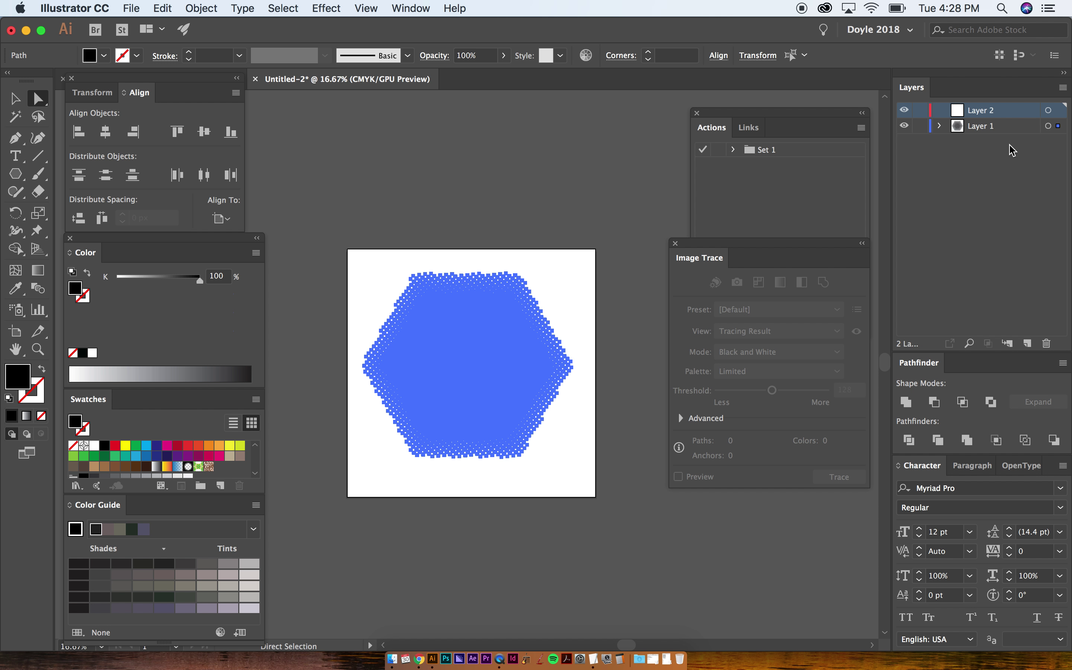
drag(1061, 129, 1059, 111)
click(905, 111)
Select all remaining background artwork and fill it red.
key(v)
key(super+a)
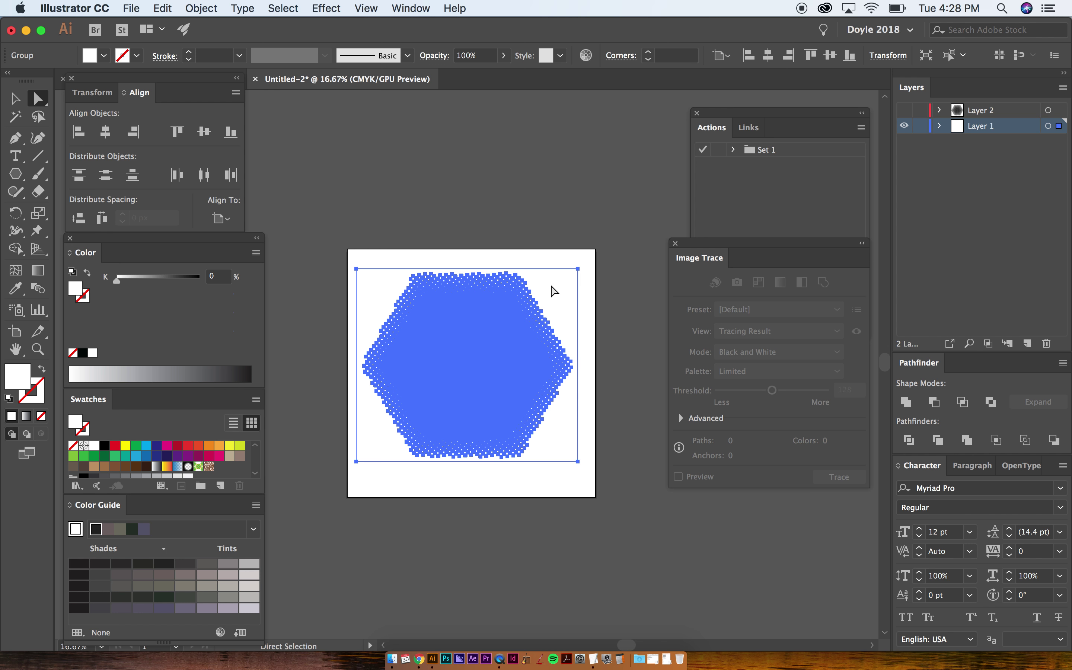
click(601, 225)
key(super+a)
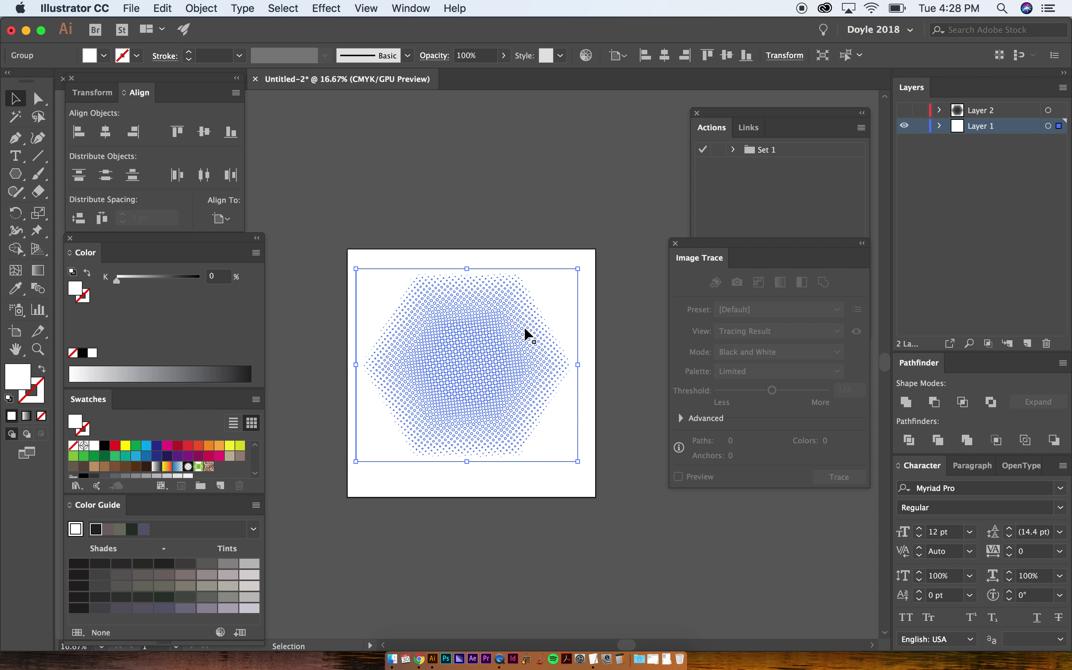
click(189, 446)
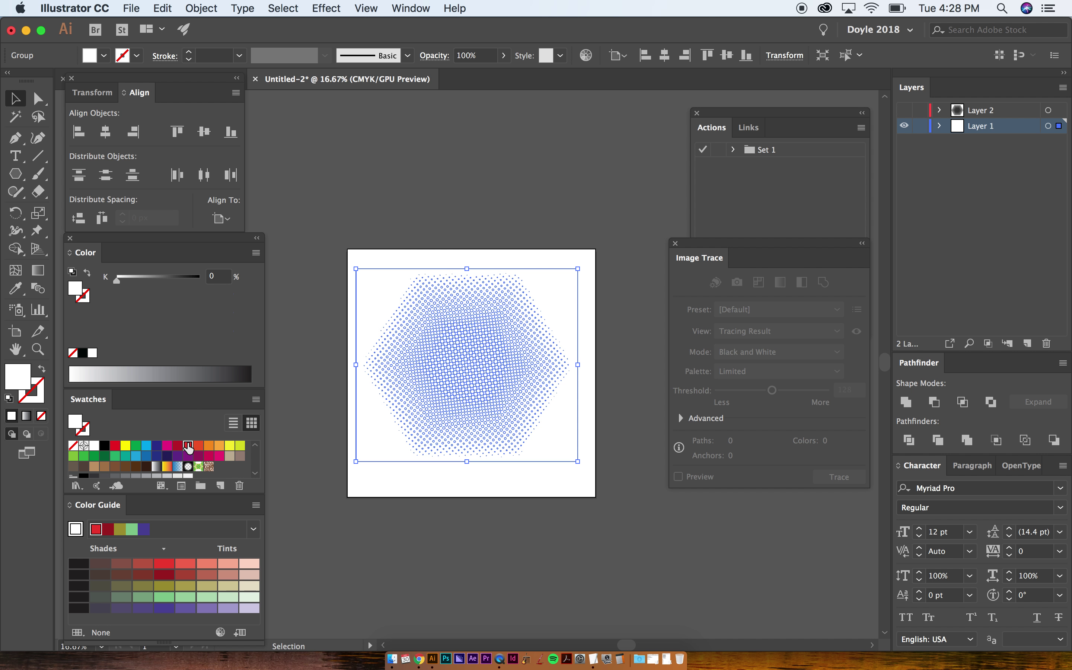
click(494, 235)
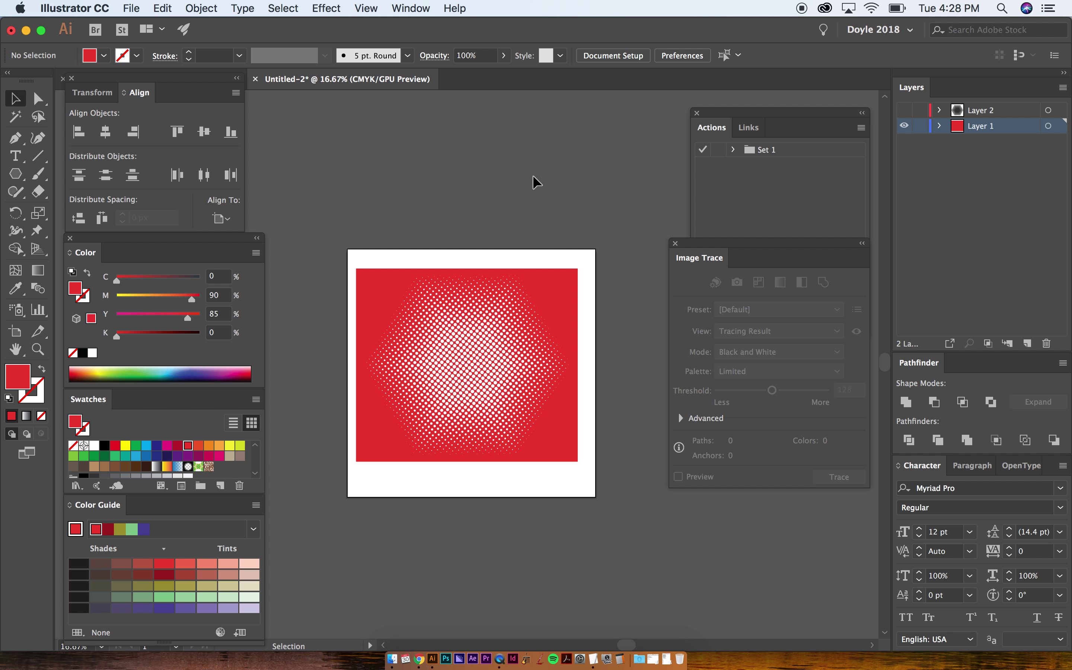
Hide the red background on Layer 1, show Layer 2, and select its halftone dots.
key(super+equal)
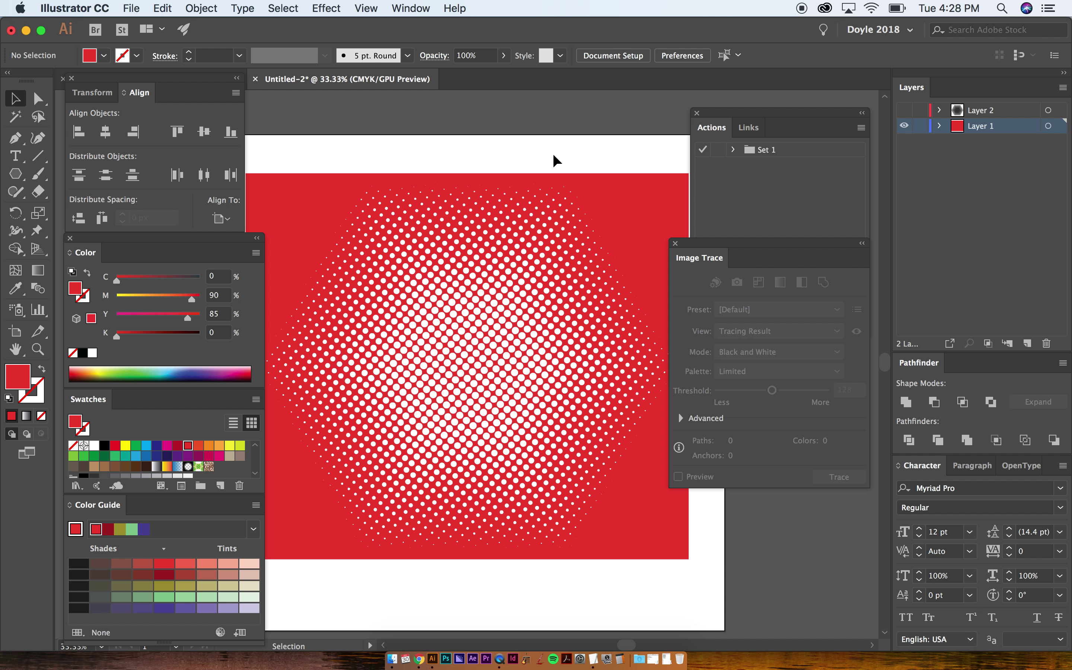
click(904, 126)
click(904, 110)
click(440, 288)
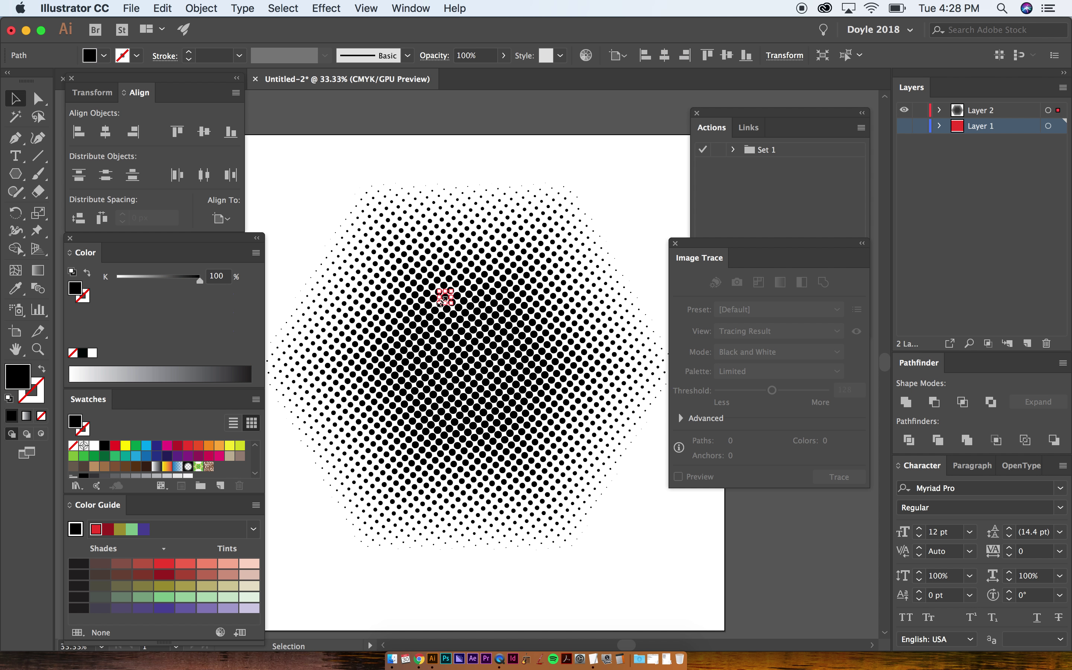
Recolour the halftone dots red, zoom out to the full artboard, and launch Photoshop.
click(115, 445)
key(shift+super+a)
key(super+minus)
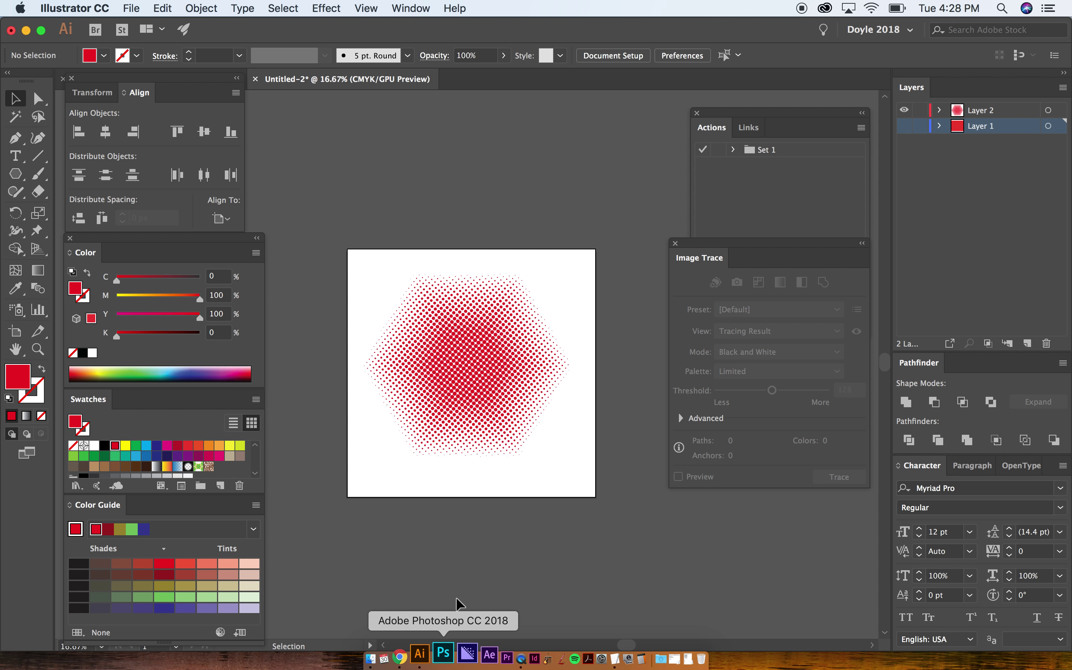
click(448, 658)
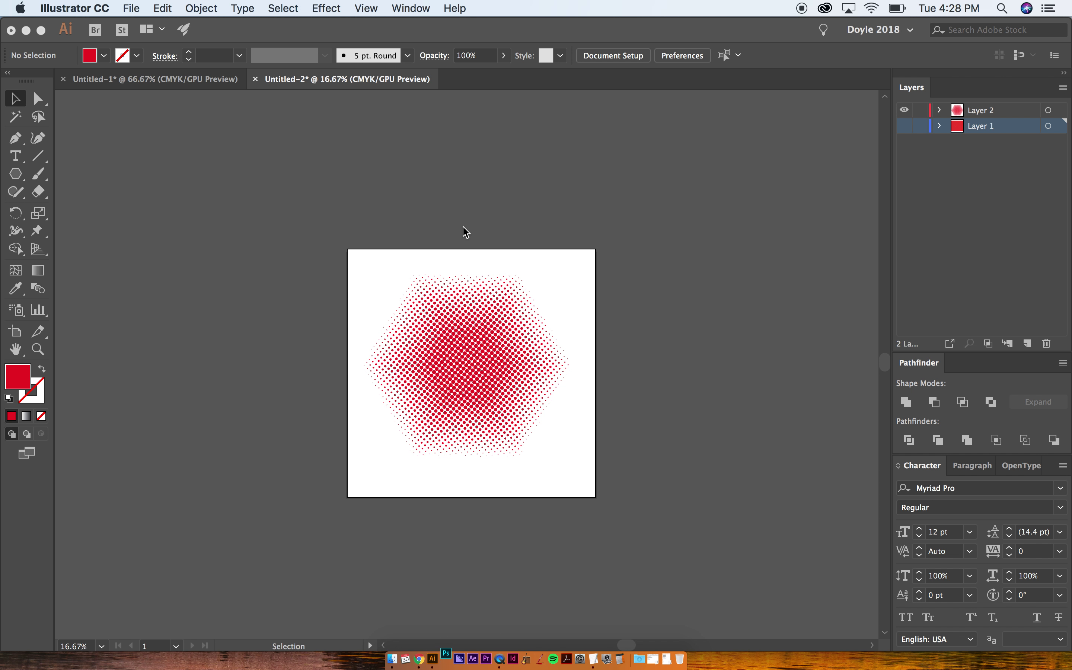
click(231, 222)
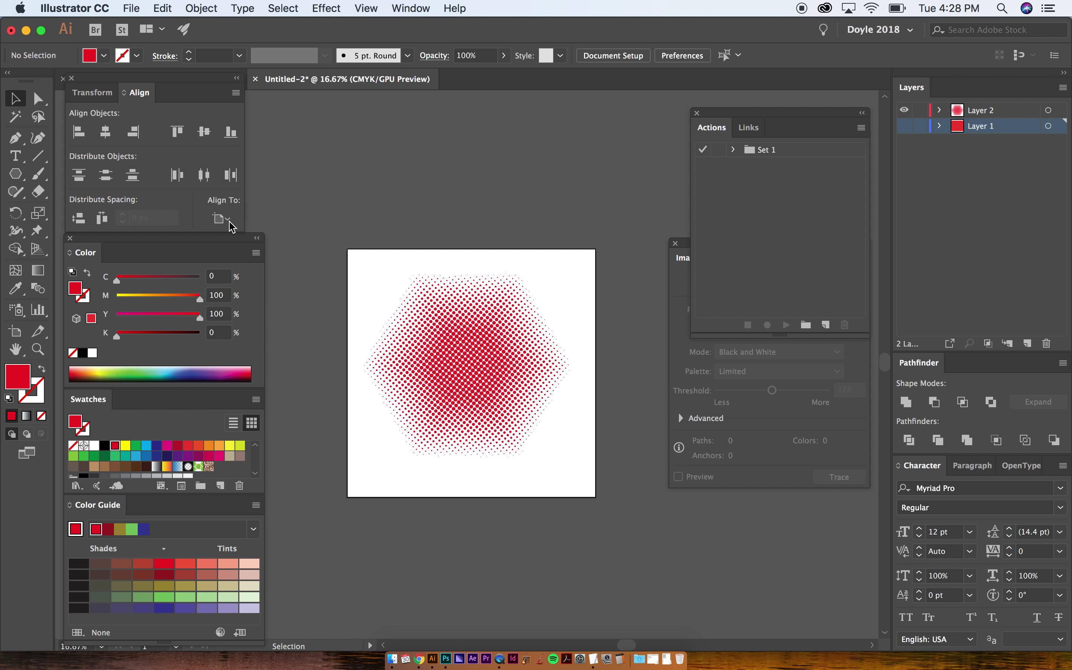
click(328, 9)
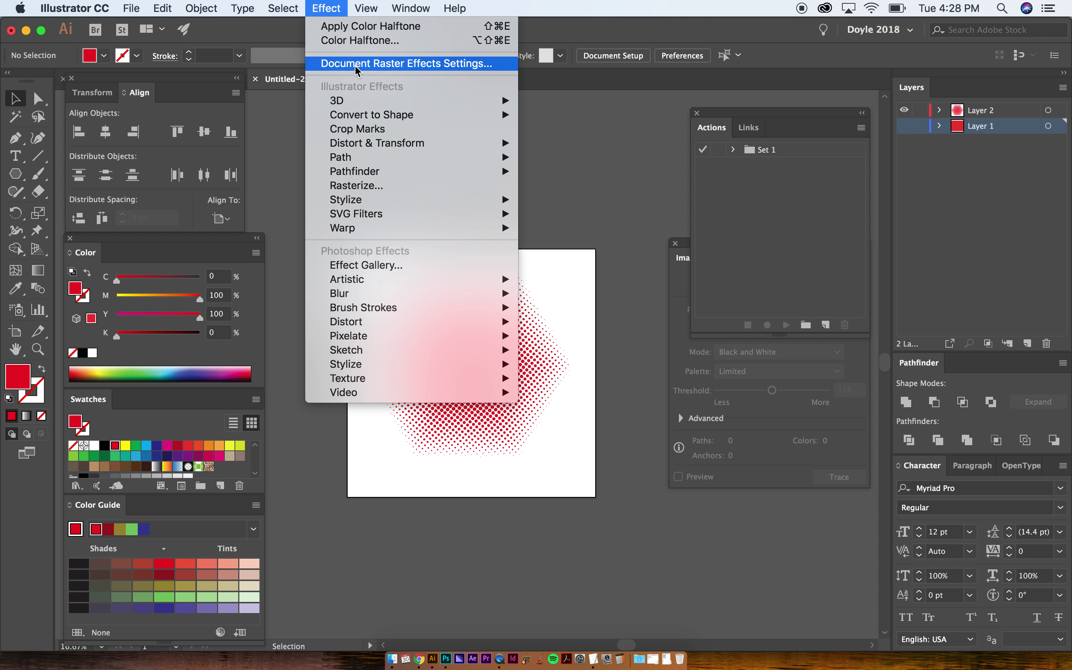
click(405, 65)
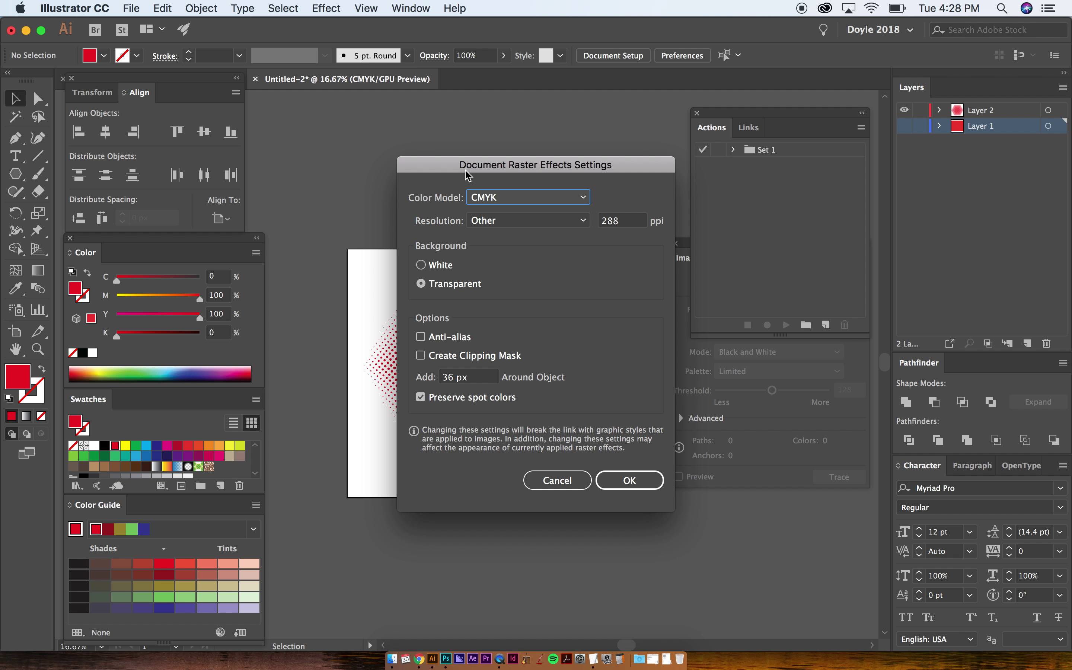
click(496, 202)
click(616, 224)
click(614, 225)
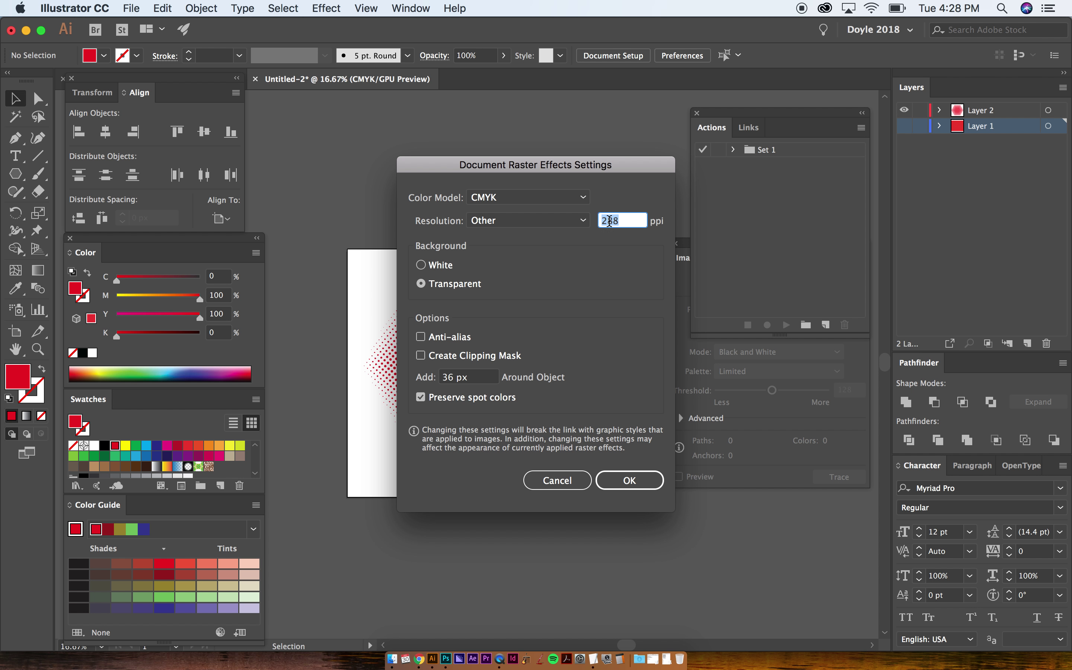
click(553, 223)
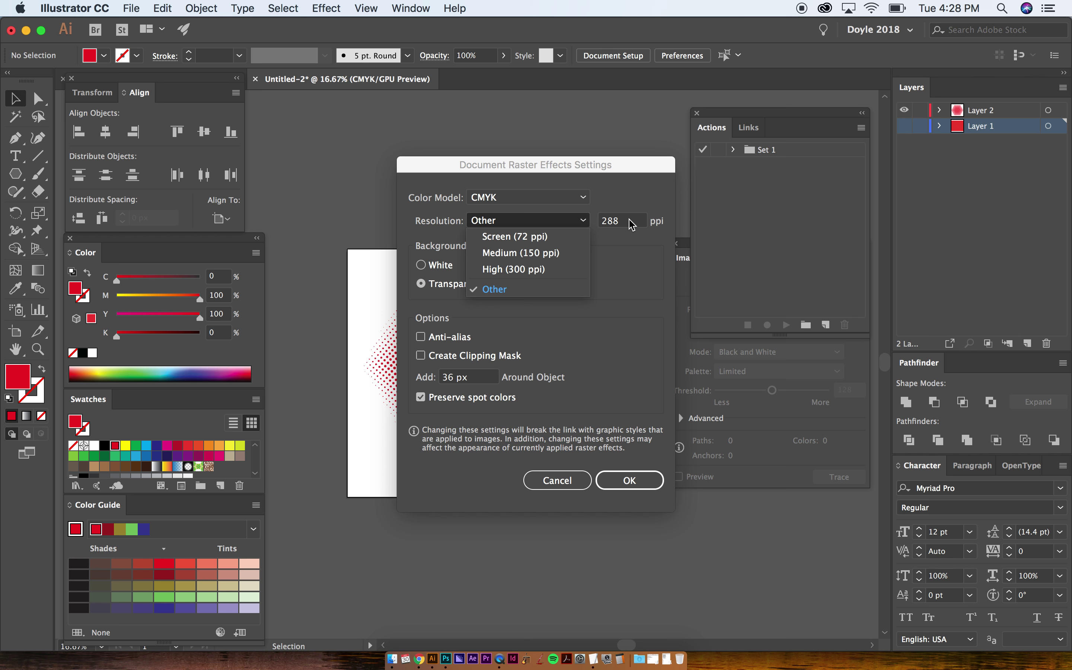
click(631, 195)
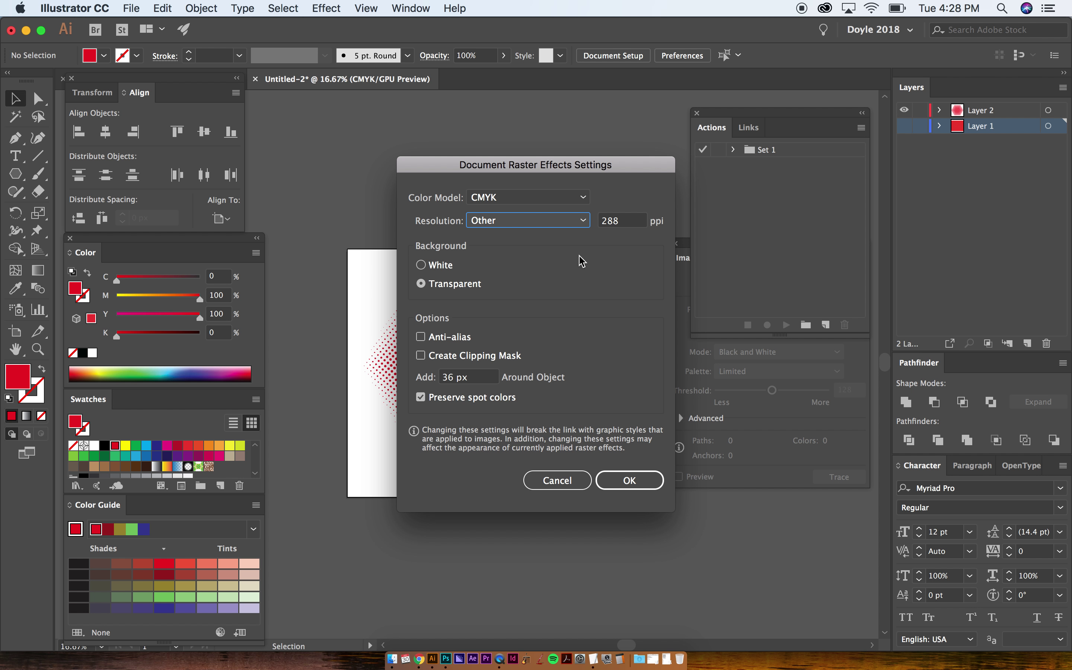
click(556, 480)
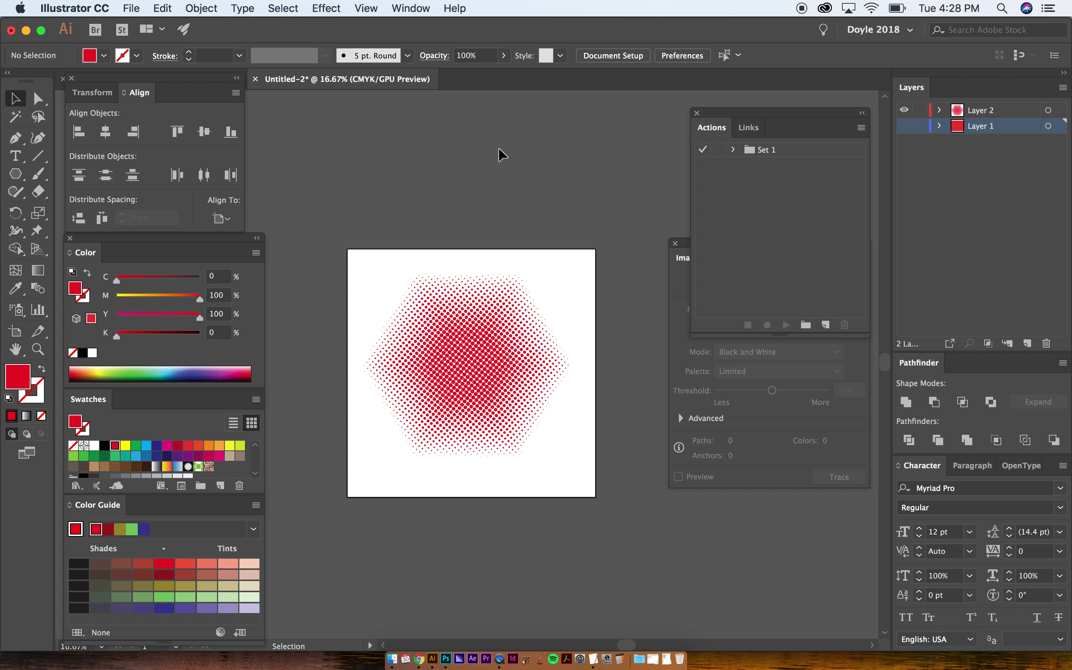
click(485, 375)
key(super+Tab)
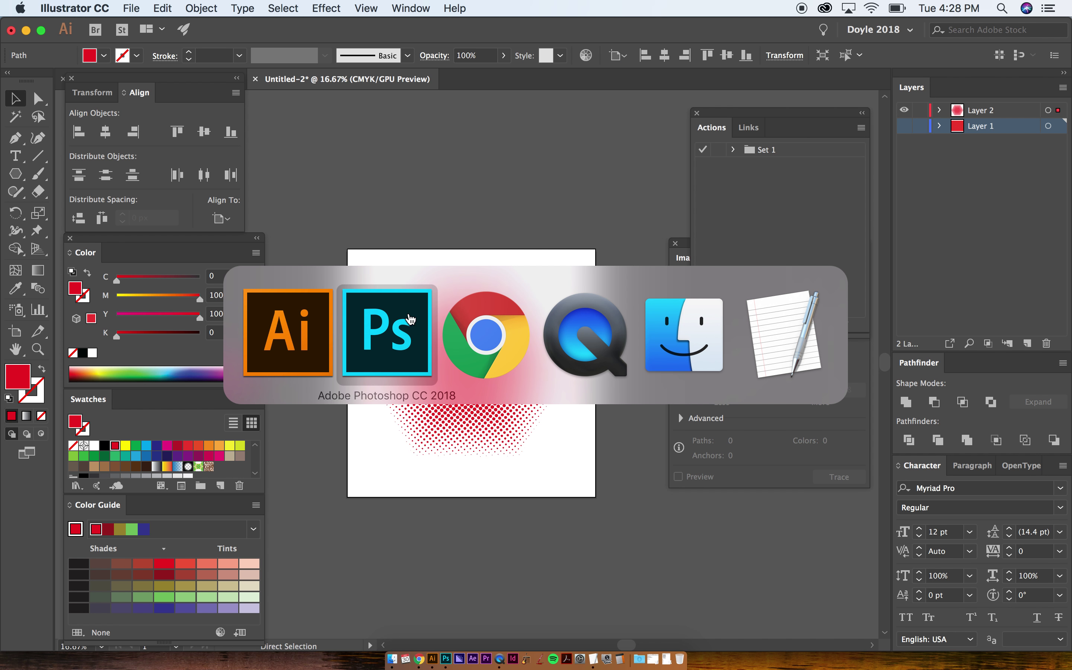
Search Google Images for 'canvas t-shirts' in Chrome.
click(463, 322)
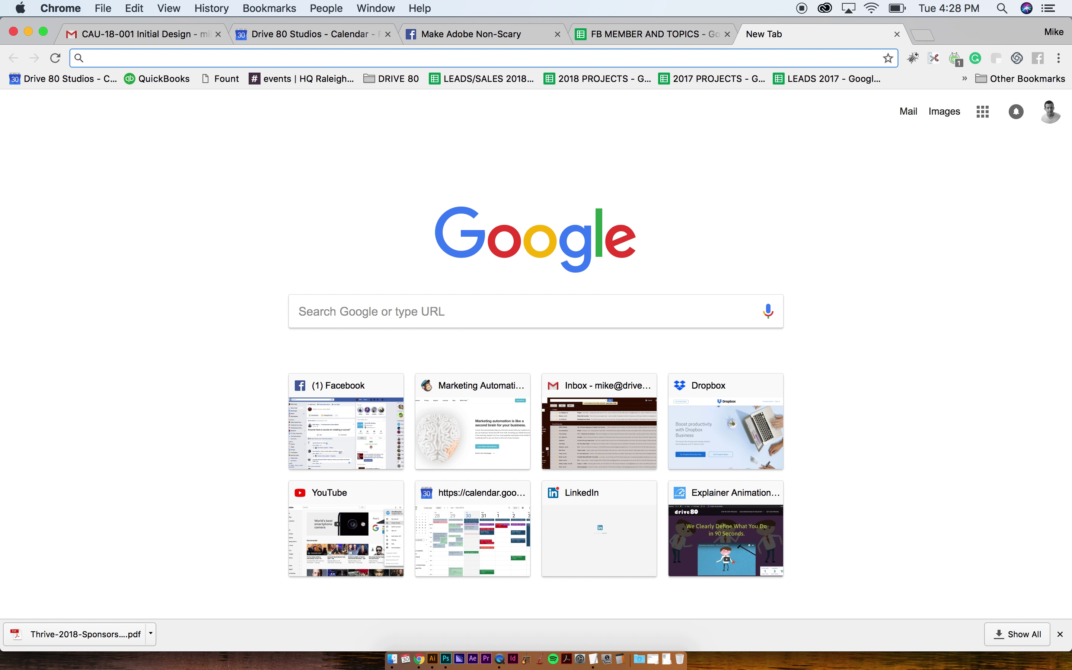
text(canvas )
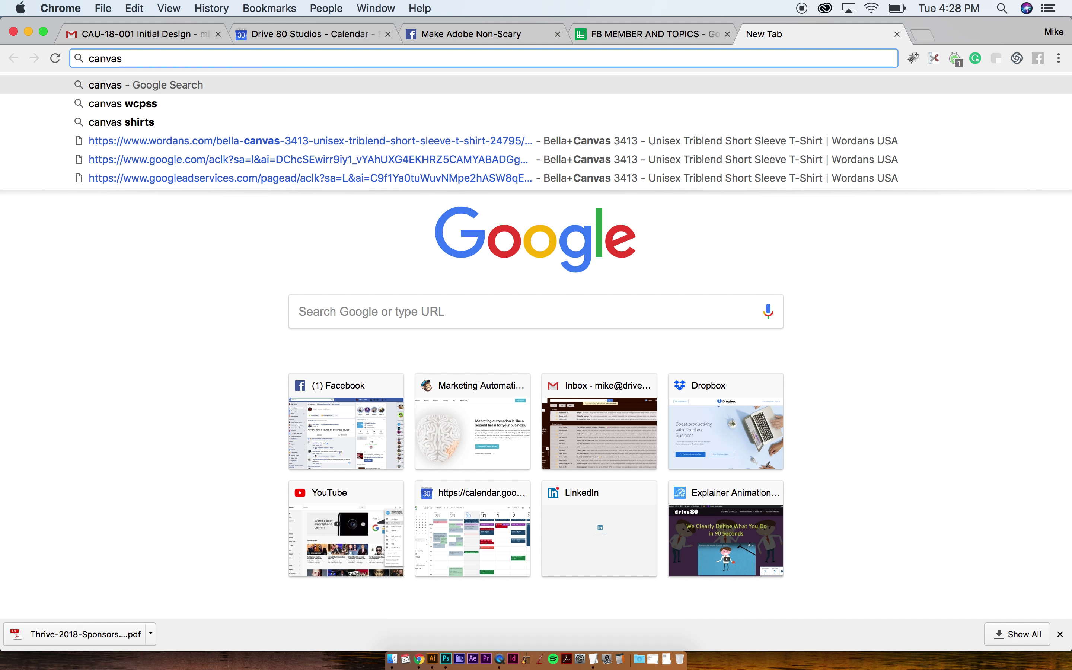
text(t-shirts)
key(Return)
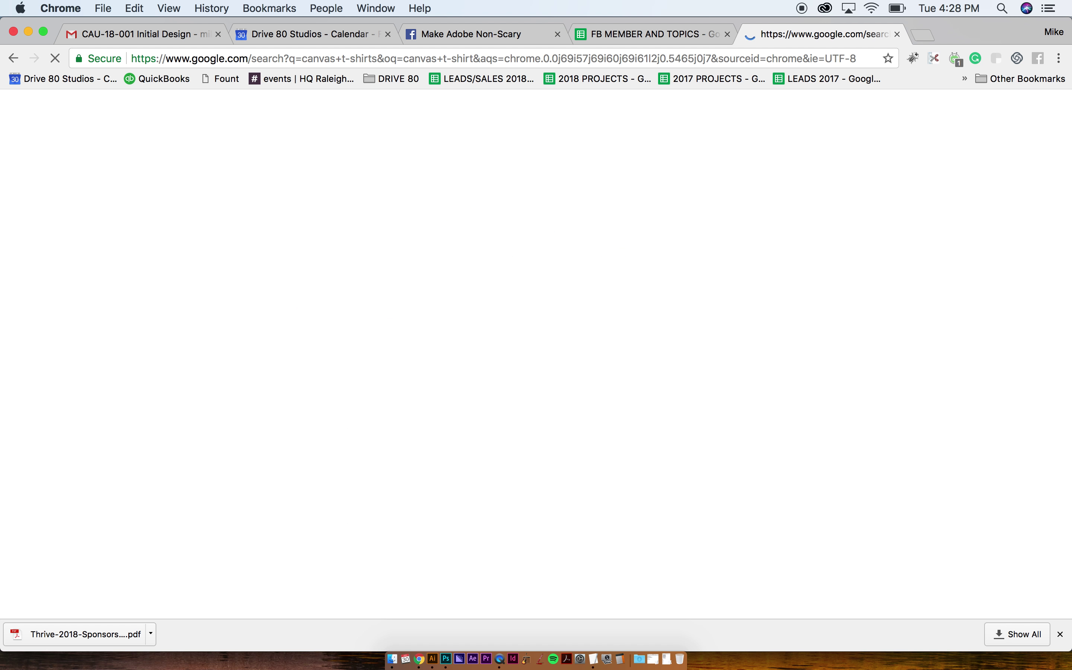
click(233, 173)
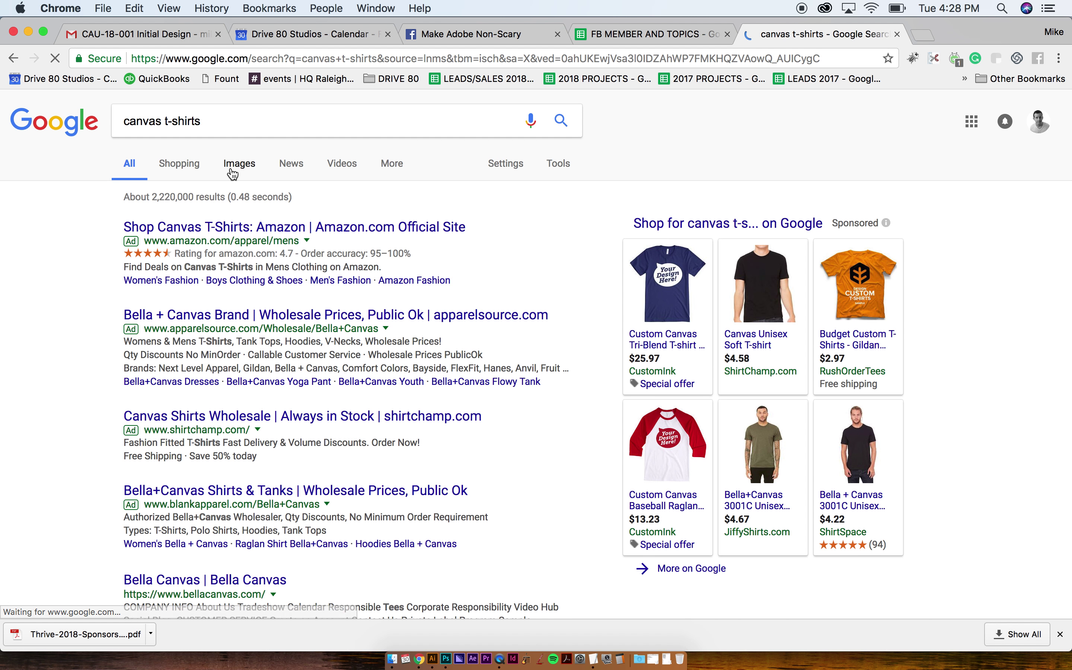
scroll(335, 426, down, 3)
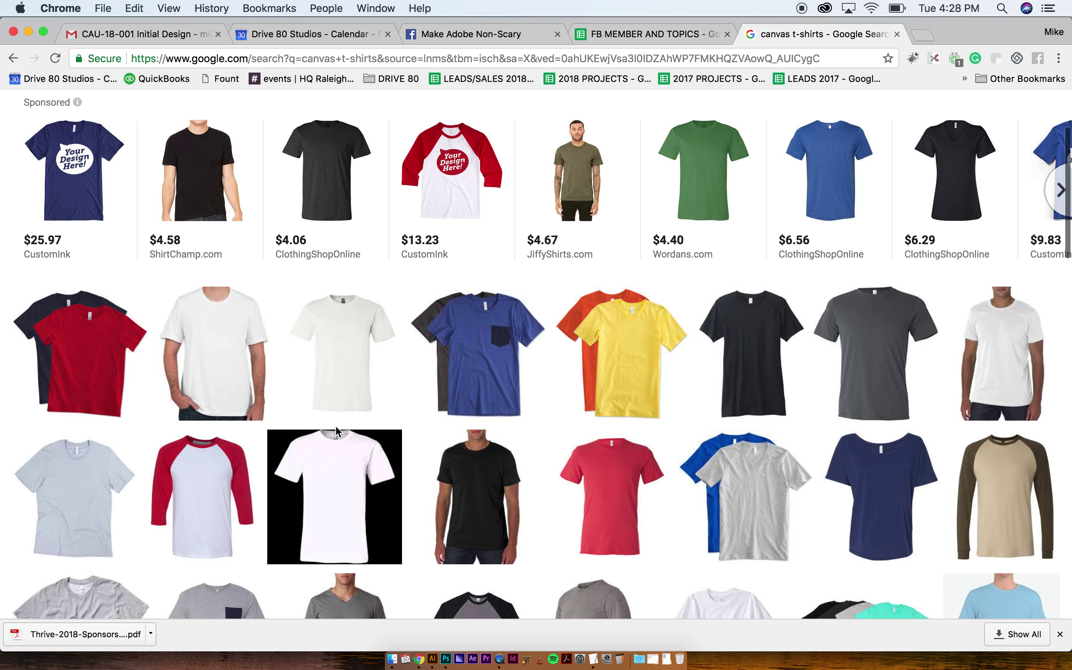
Preview the shirt results and copy the plain black t-shirt image.
click(634, 337)
key(Escape)
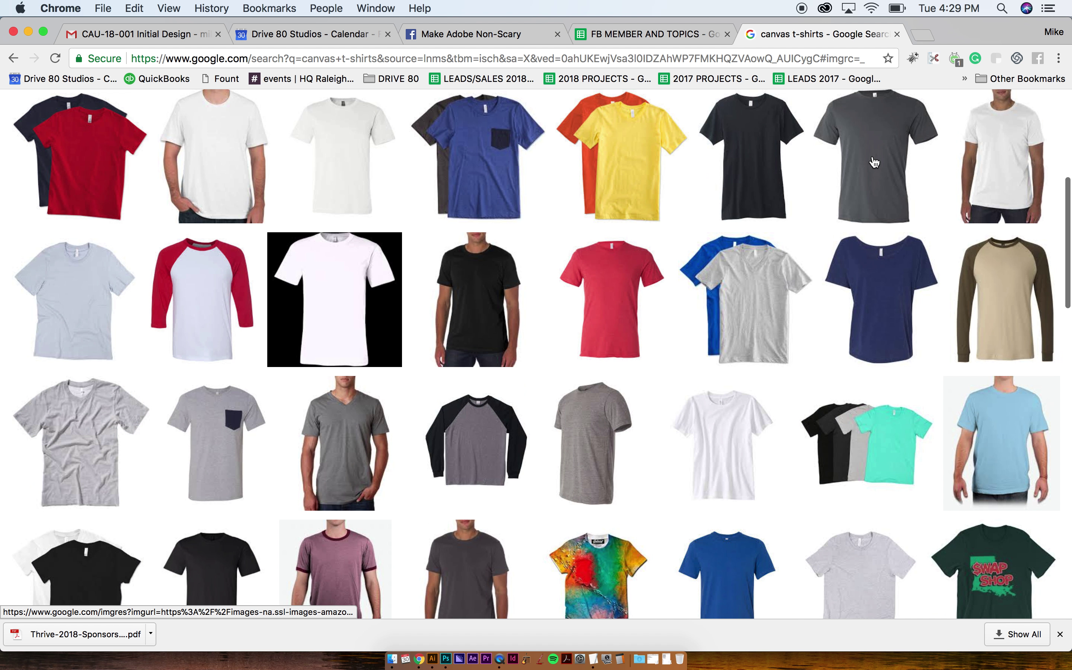
click(874, 163)
click(766, 140)
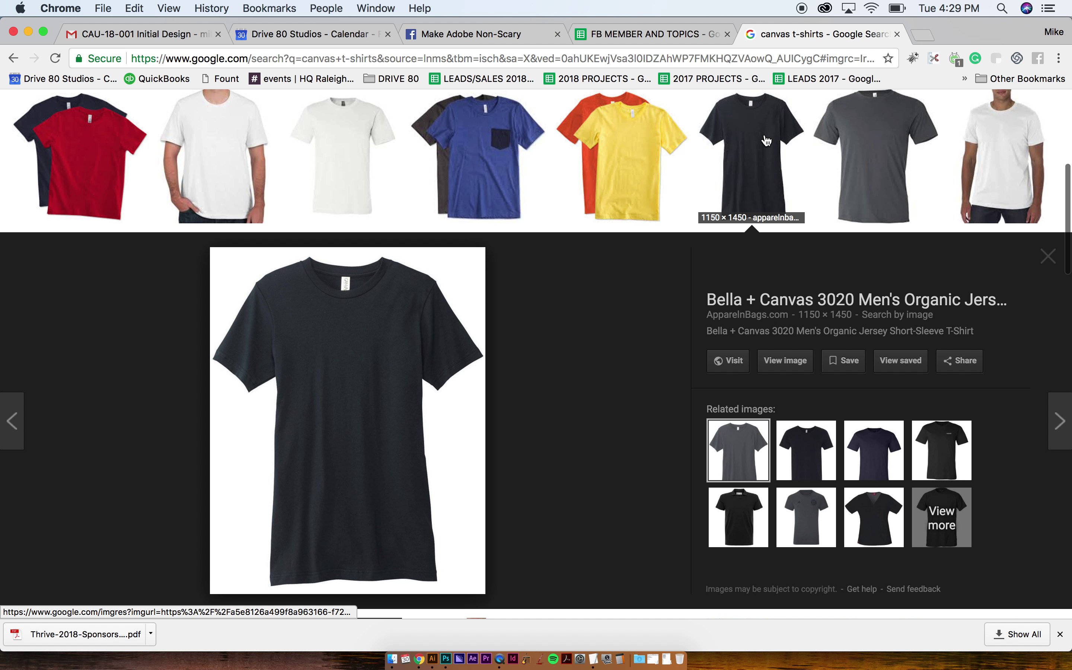
right_click(333, 345)
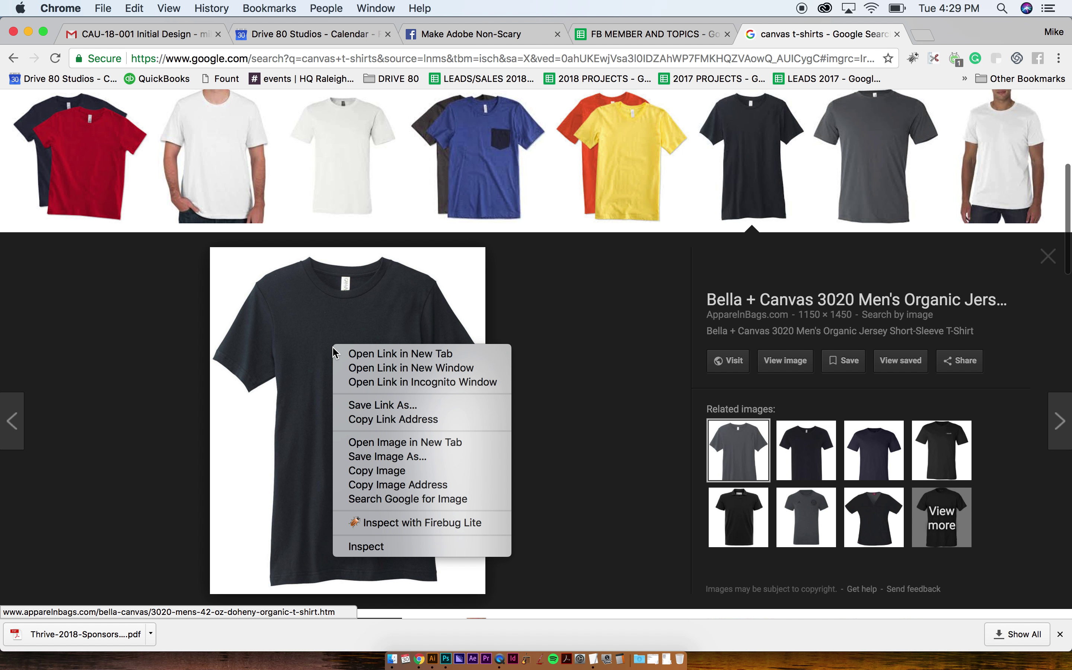
click(373, 472)
key(super+Tab)
key(super+Tab)
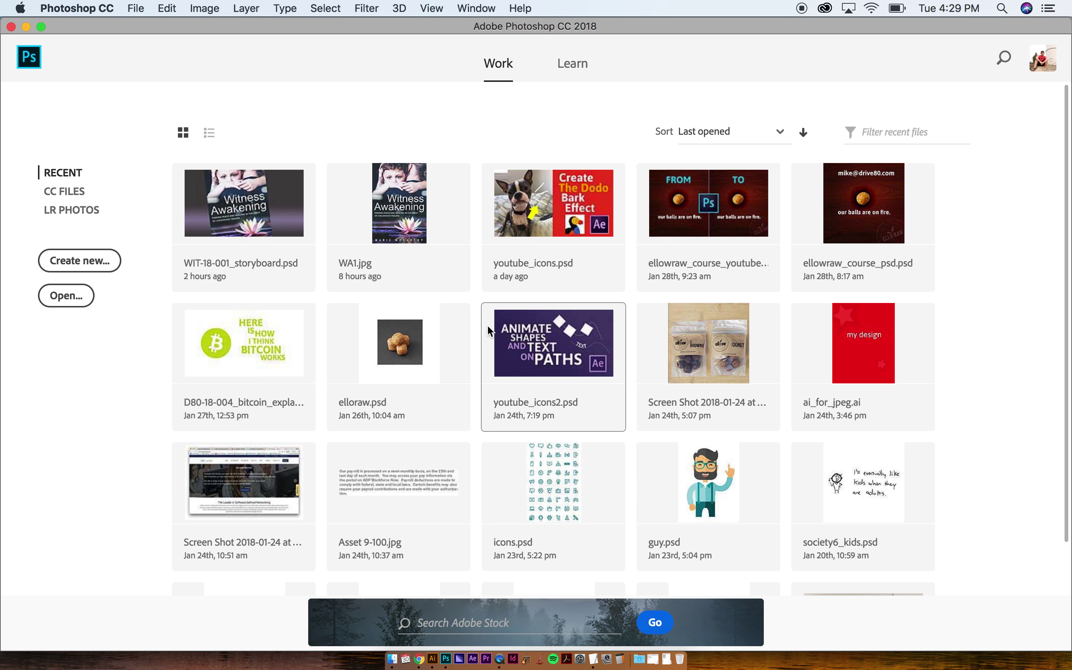
Create a new 1150 × 1450 px Photoshop document from the Clipboard preset.
key(super+n)
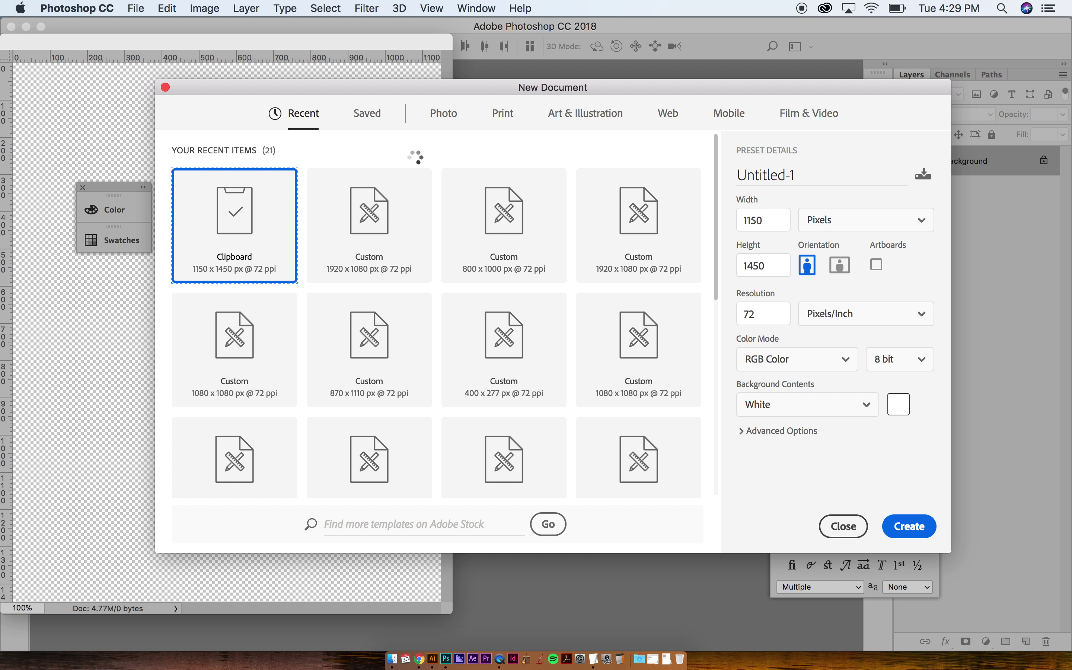
key(super+Tab)
key(Return)
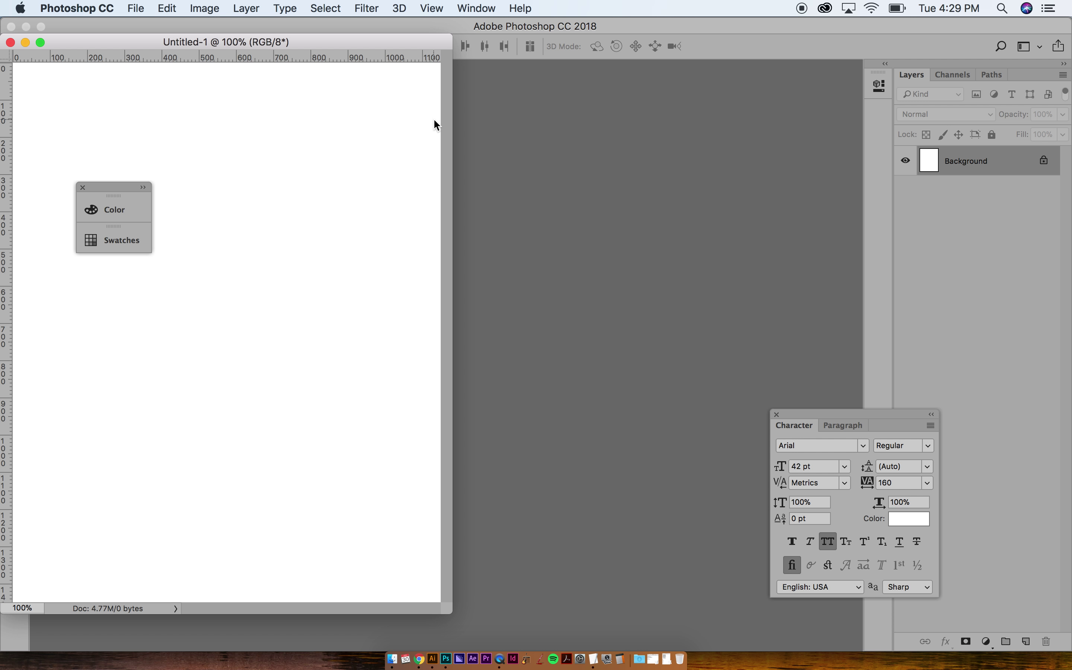
Create a second clipboard-sized document and paste the dark t-shirt photo into it as Layer 1.
key(super+n)
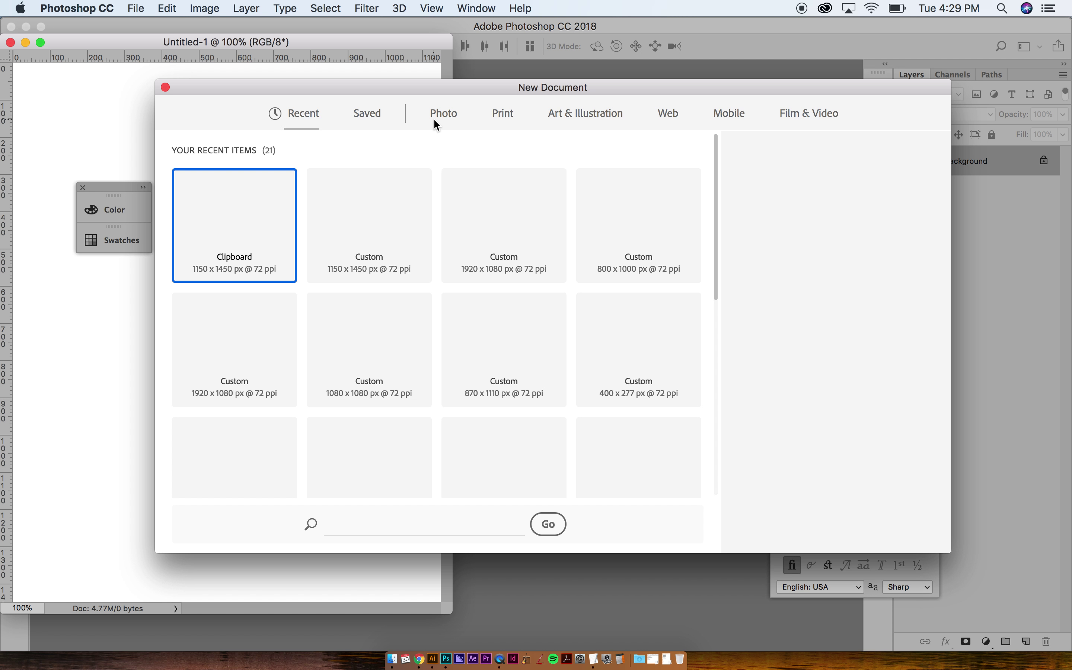
key(Return)
key(super+v)
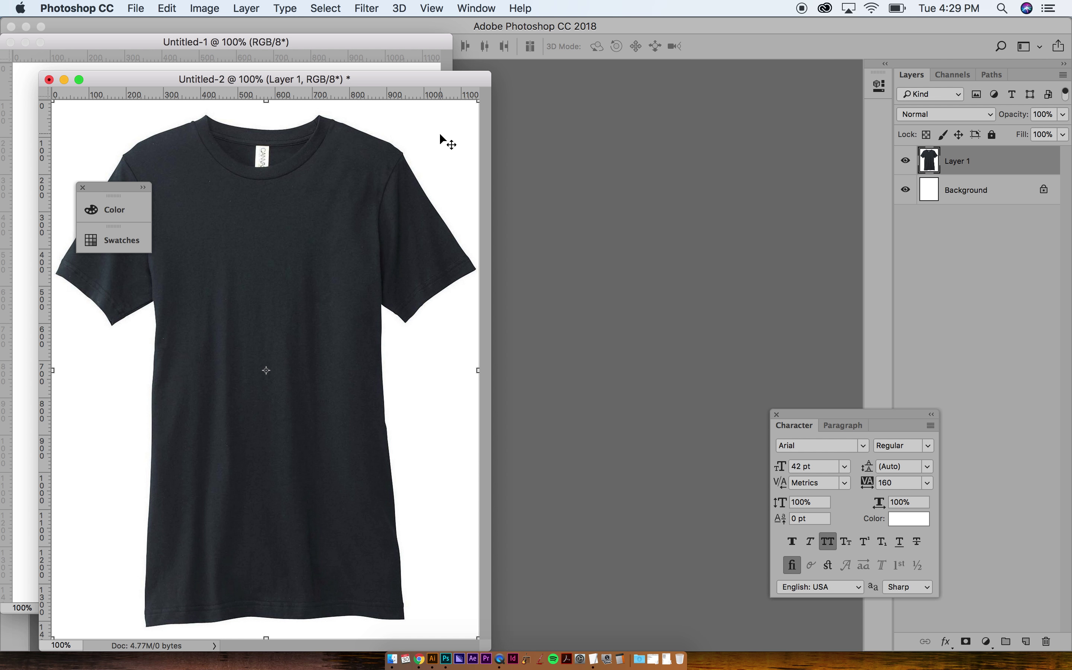
drag(317, 81, 540, 95)
key(super+Tab)
key(Tab)
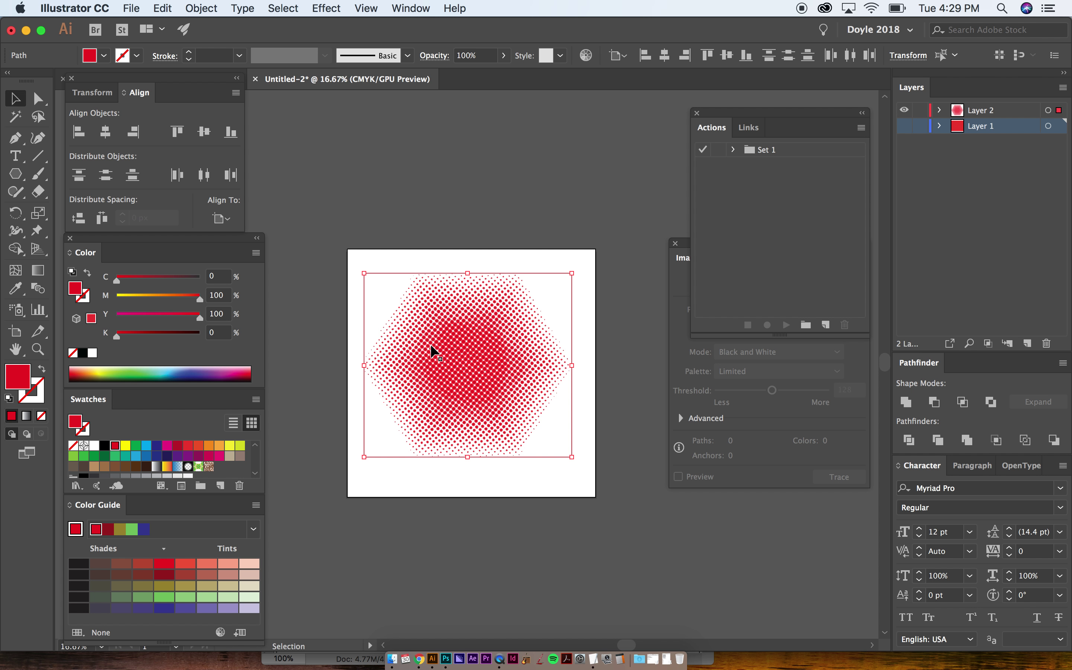
Copy the halftone hexagon from Illustrator and paste it into the shirt document as pixels, then undo that paste.
key(super+c)
key(super+Tab)
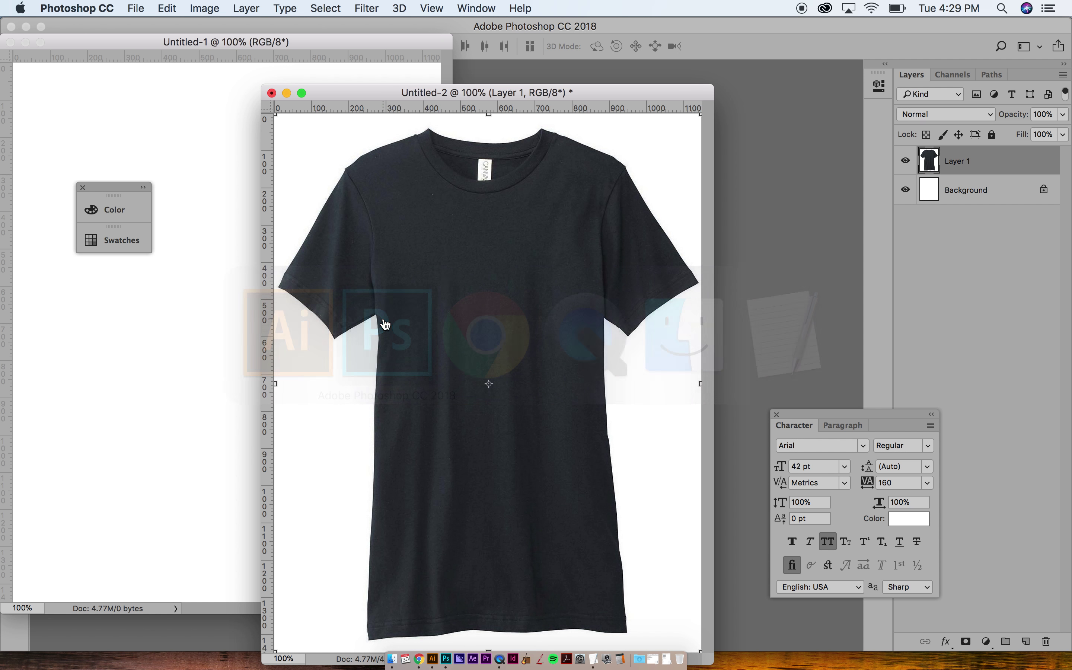
key(super+v)
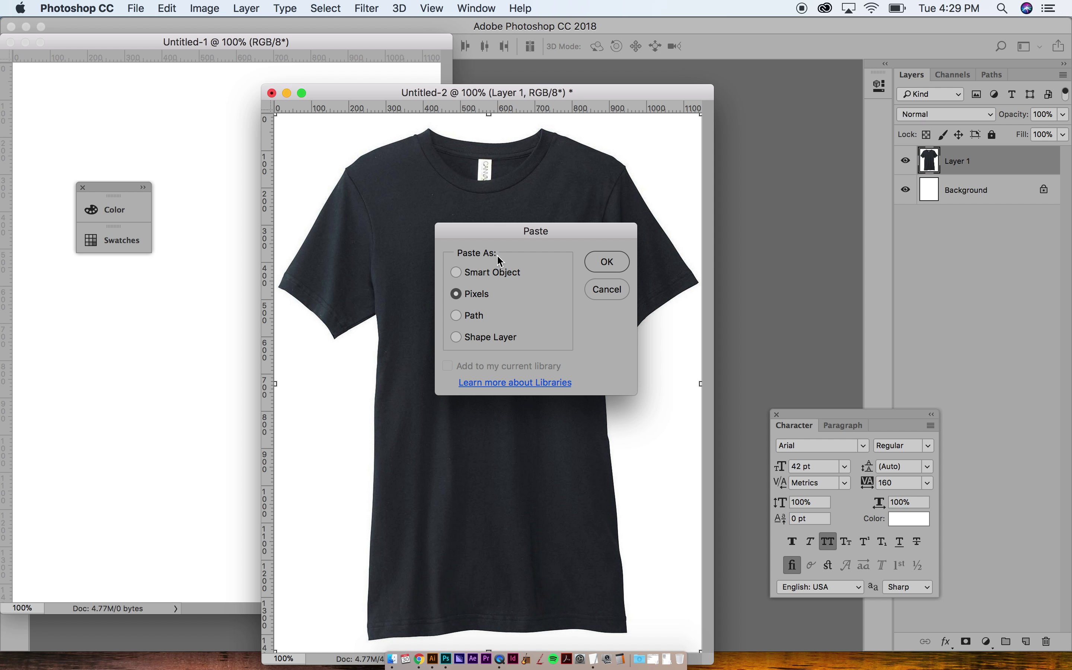
key(Return)
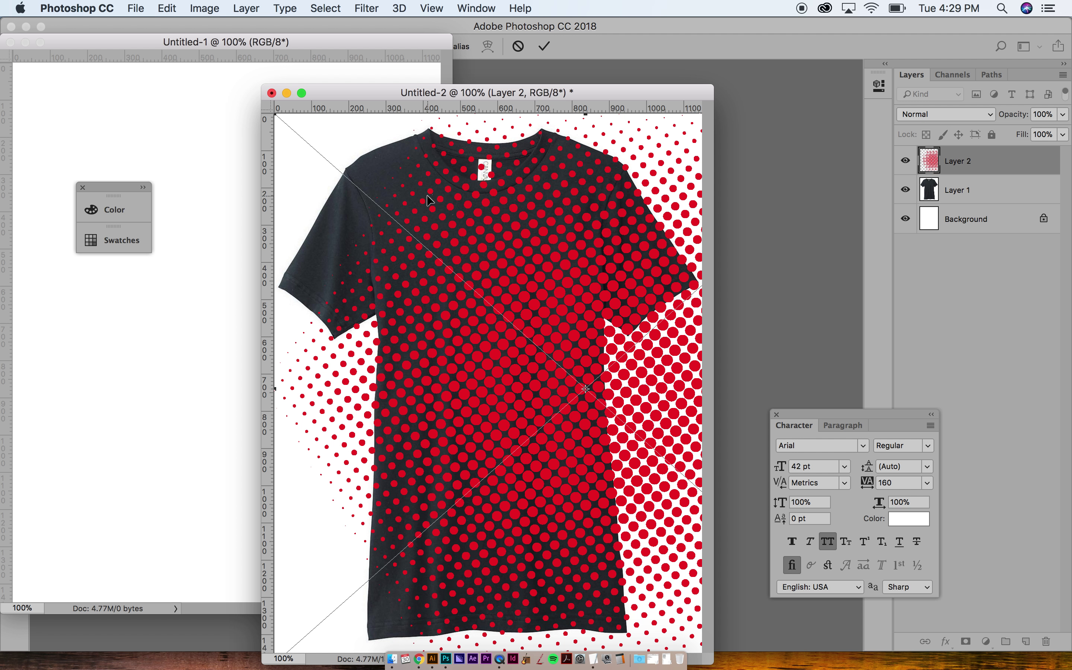
key(super+minus)
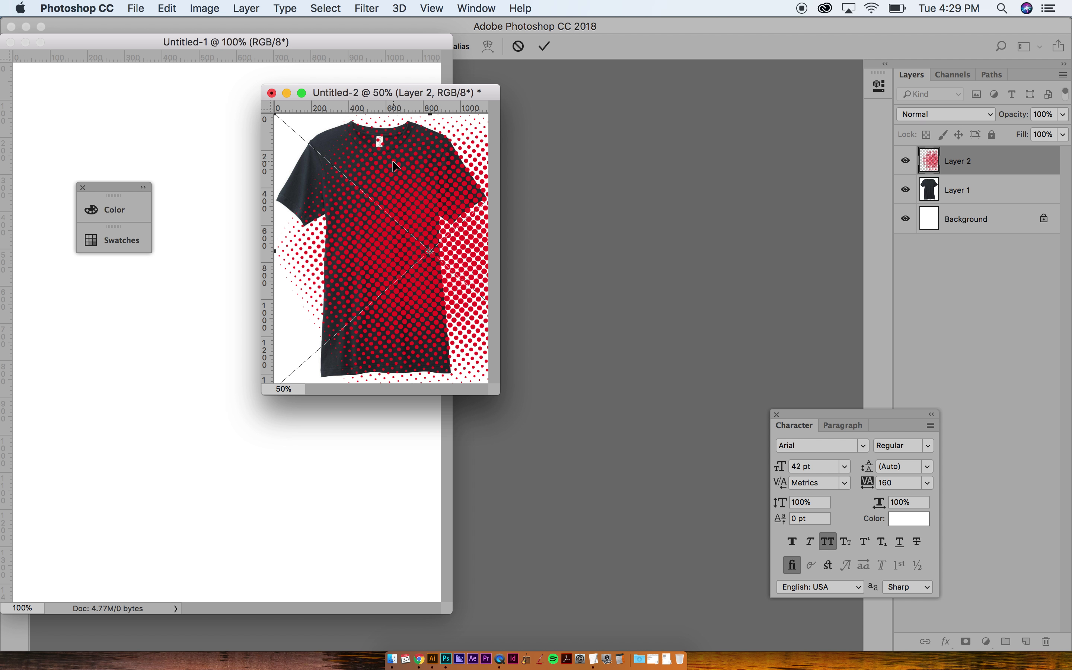
key(Tab)
key(super+z)
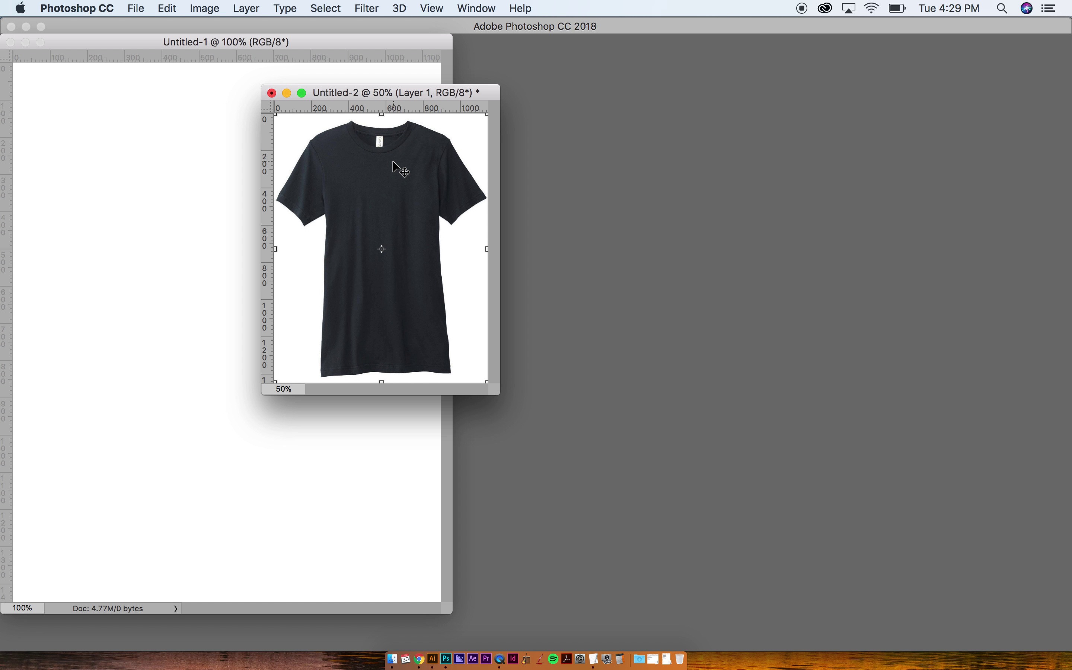
key(Tab)
drag(382, 94, 378, 90)
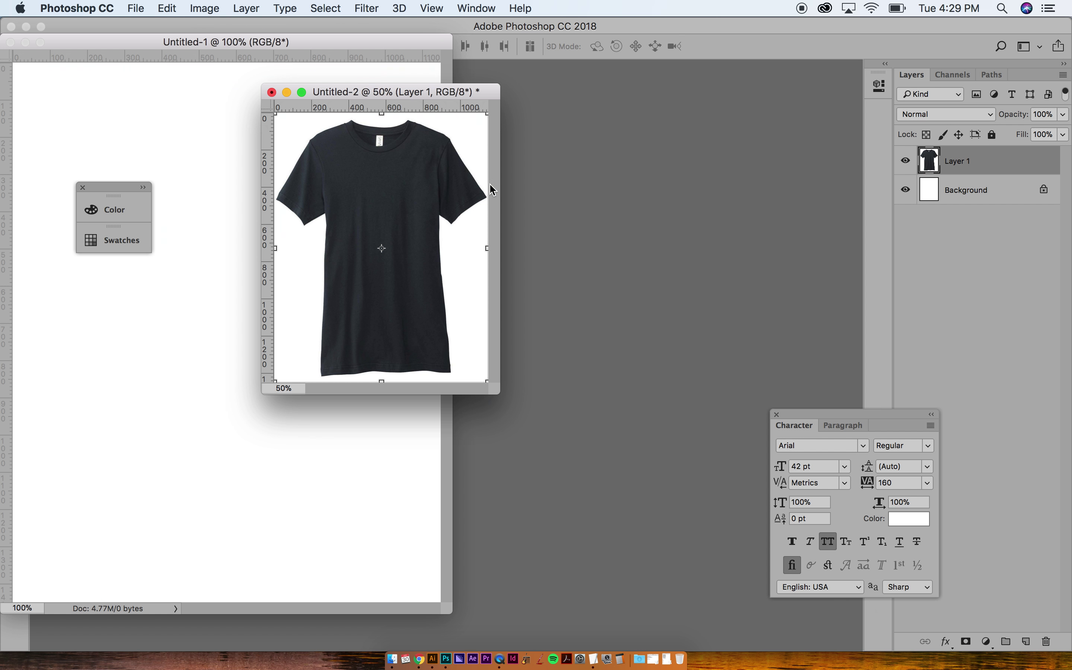
key(f)
Paste the halftone as pixels again, scale it to about 21%, and move it onto the chest.
key(super+Tab)
key(super+v)
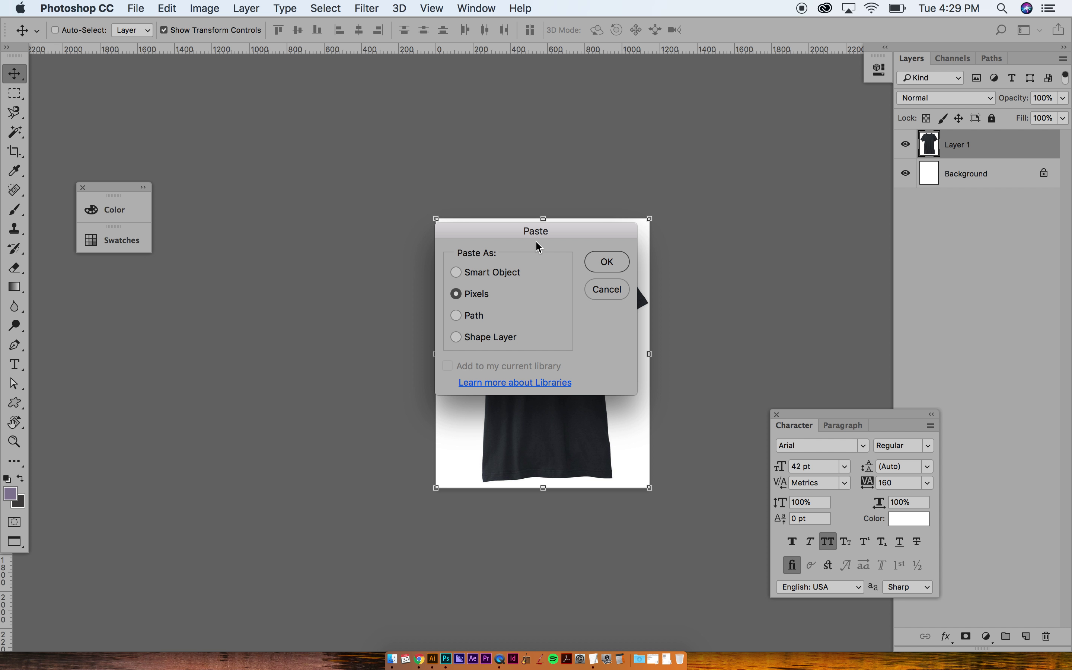
click(608, 262)
drag(439, 223, 565, 328)
key(Return)
drag(652, 302, 606, 243)
key(super+equal)
key(super+equal)
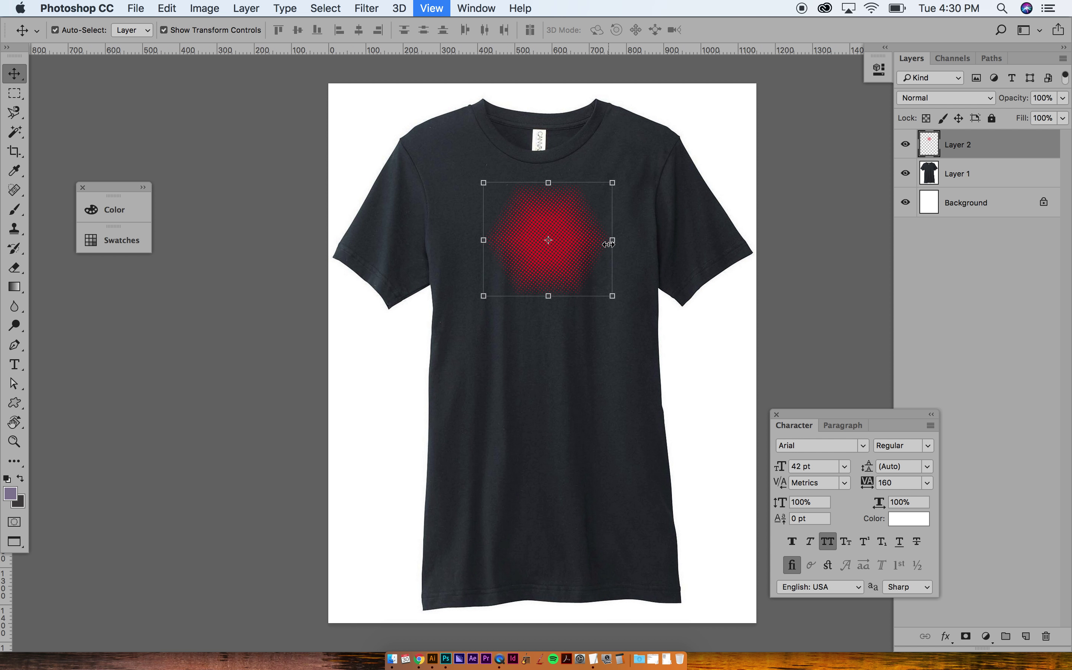
scroll(567, 252, right, 3)
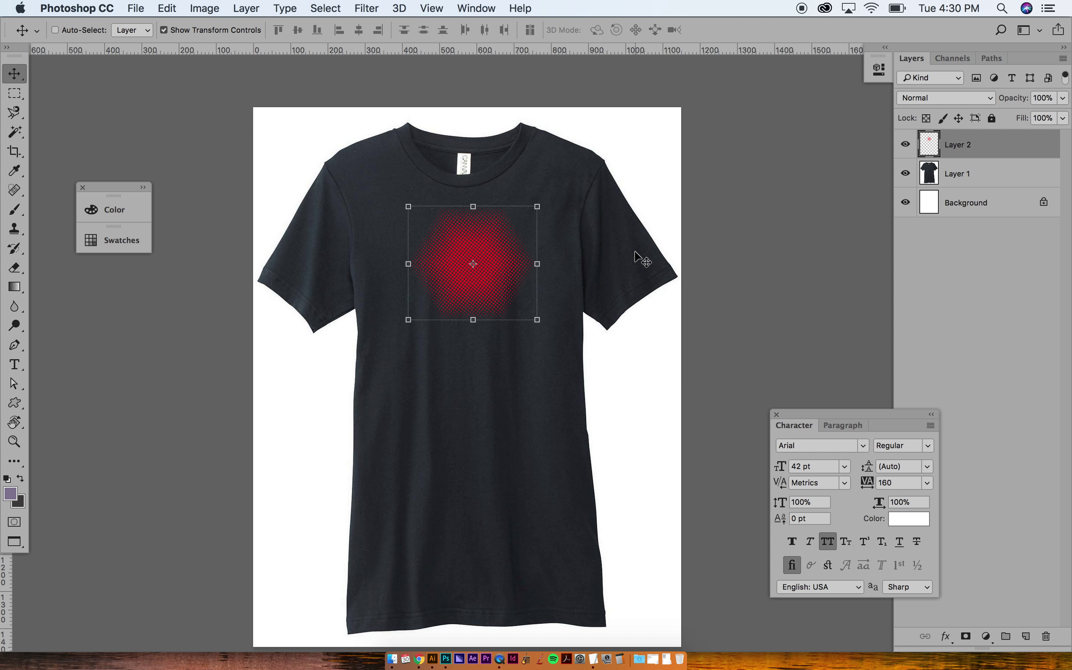
Enable a Color Overlay effect in Layer 2's layer style.
double_click(1021, 146)
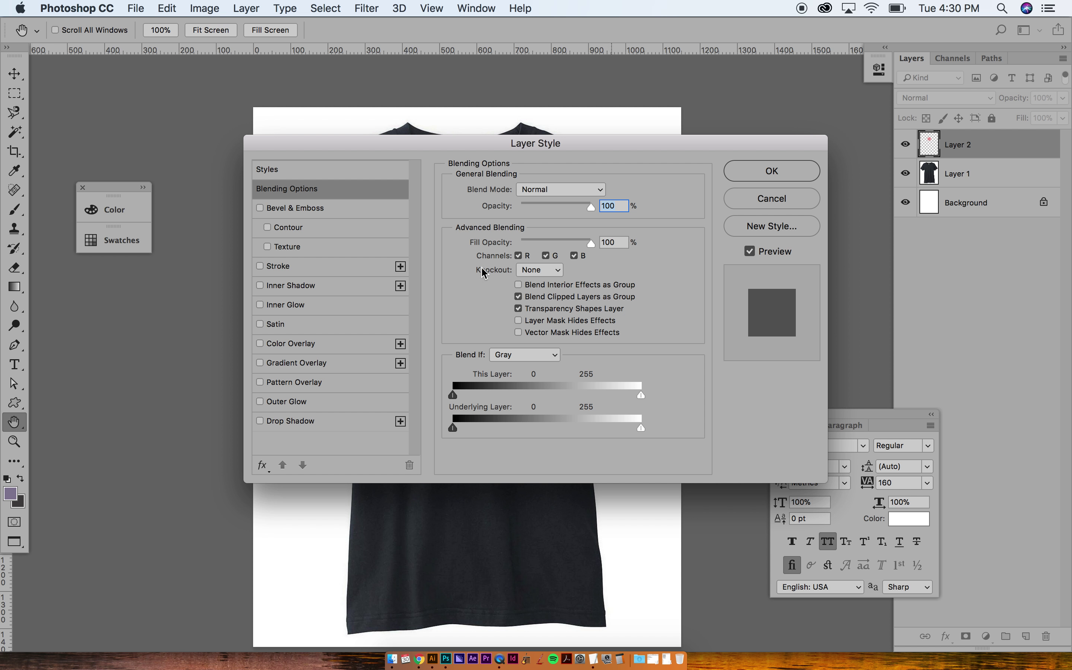
click(289, 349)
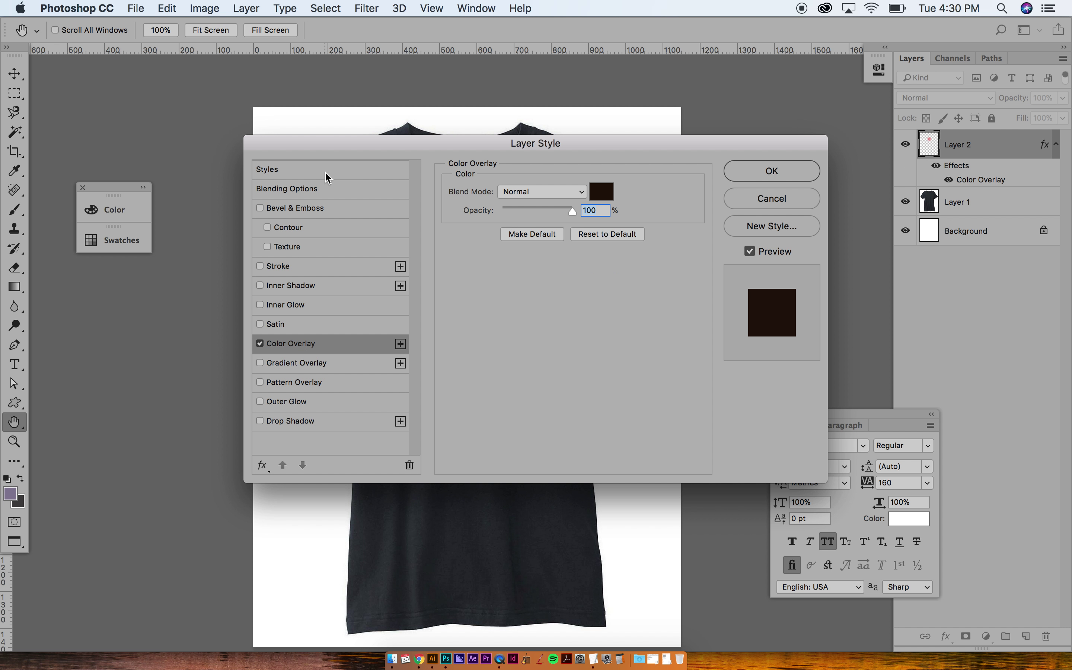
drag(340, 149, 494, 364)
scroll(493, 364, left, 3)
Set the overlay colour to white #ffffff and apply the style.
click(760, 412)
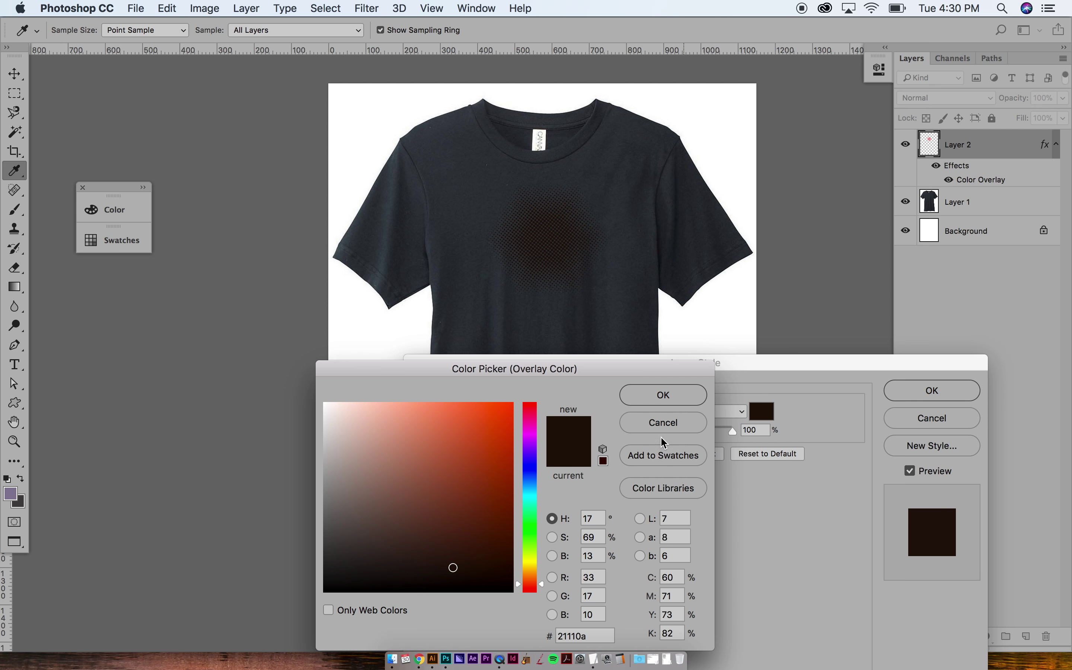
drag(428, 451, 463, 427)
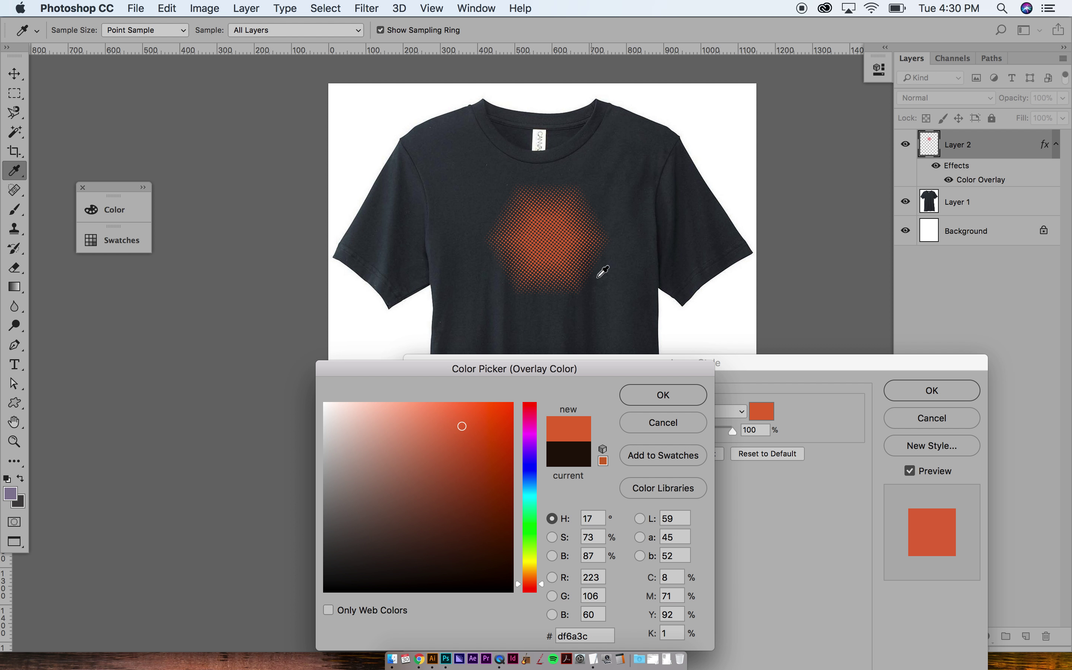
click(631, 274)
drag(430, 530, 488, 567)
drag(342, 414, 301, 388)
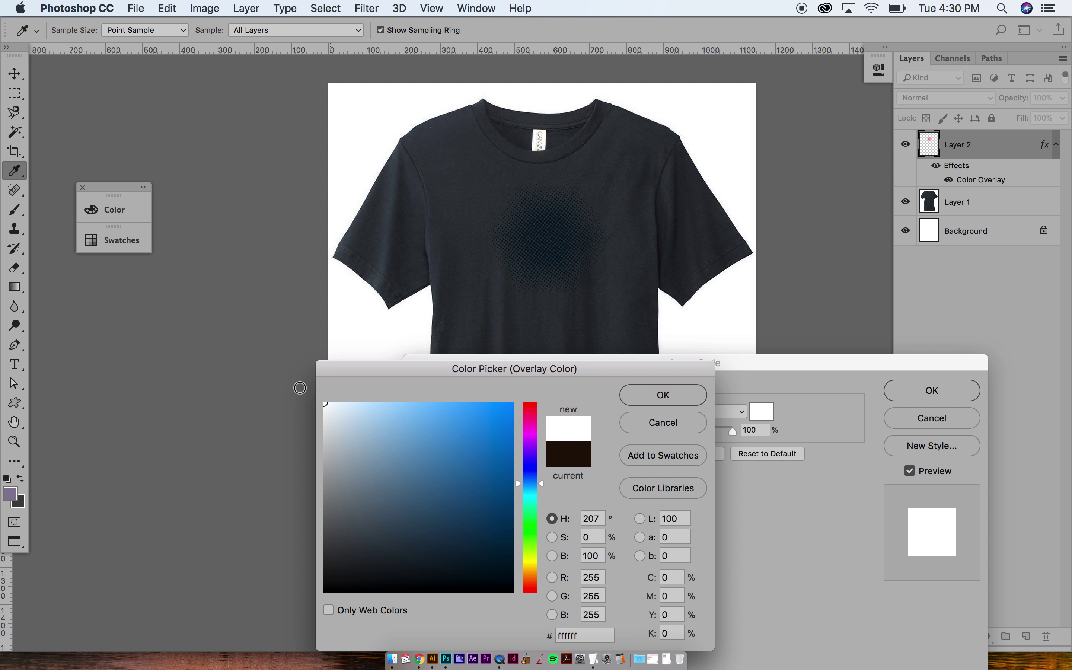
click(530, 405)
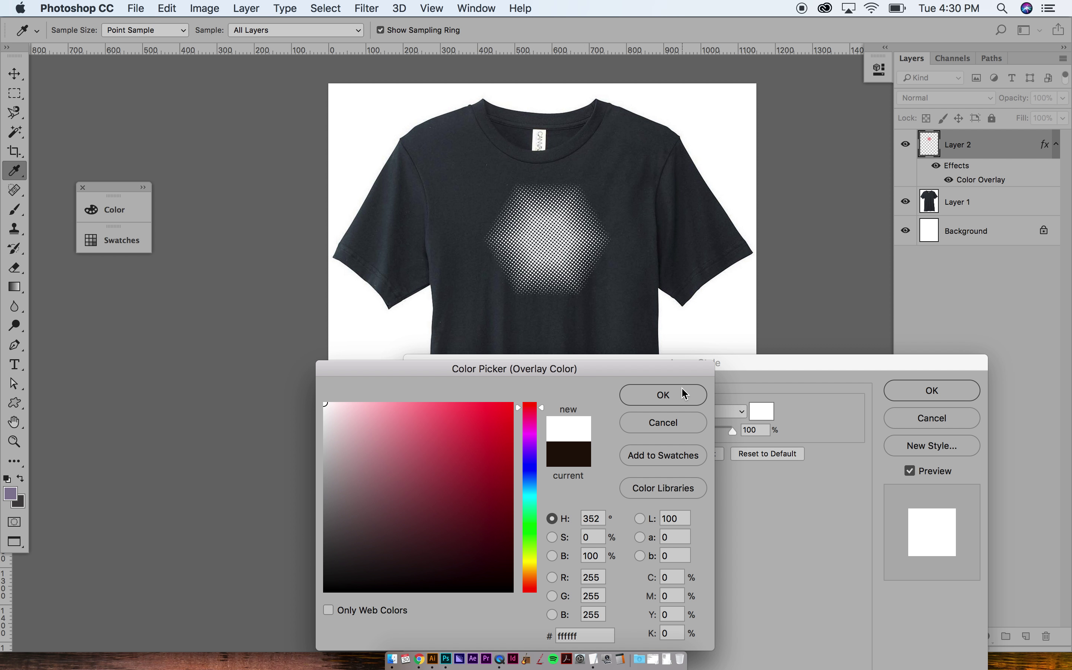
click(663, 395)
click(933, 394)
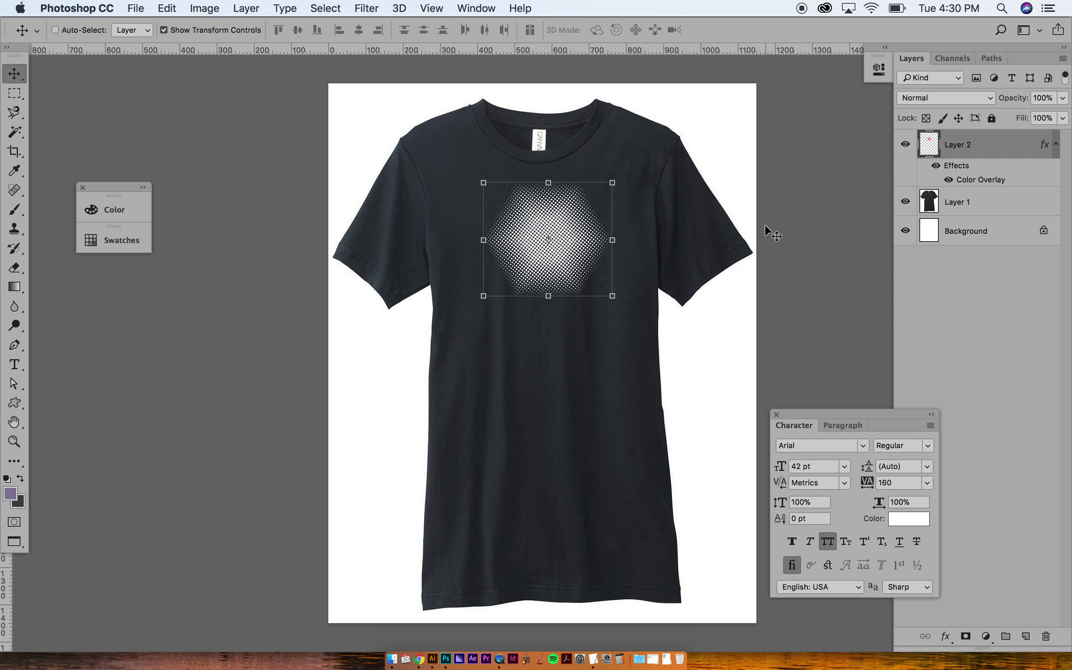
key(super+minus)
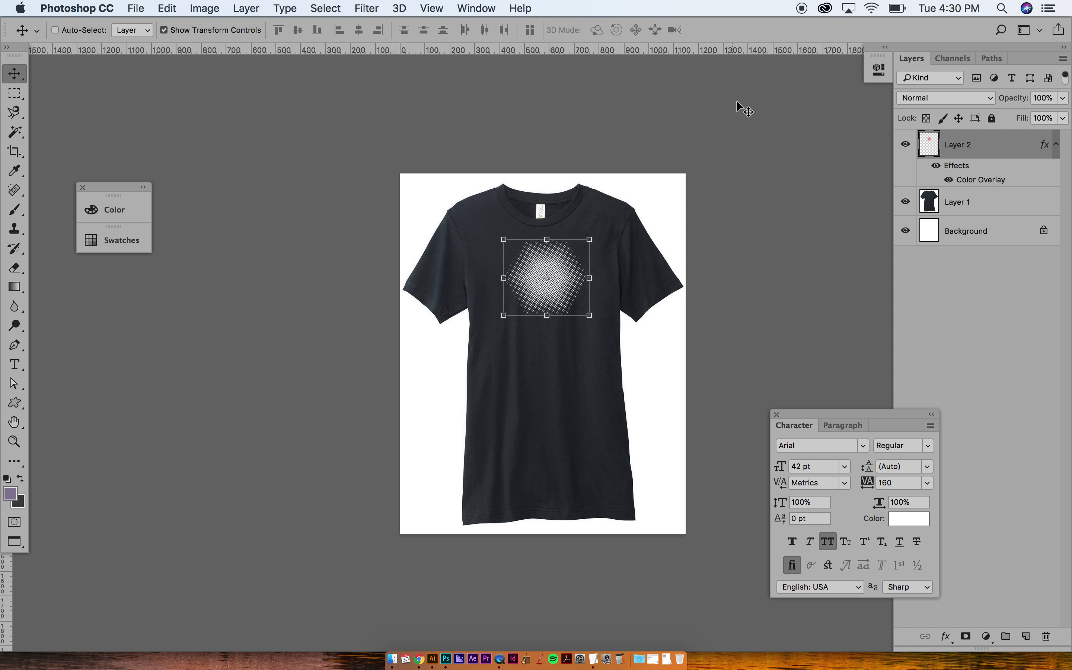